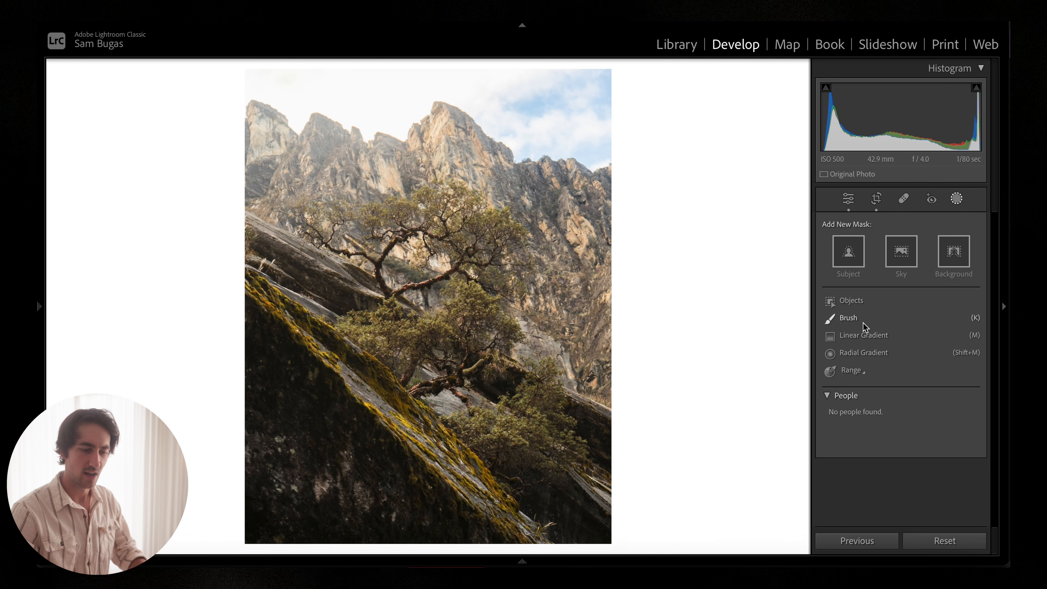
Step: Add a radial gradient mask over the upper-left peaks and tree, then reshape and reposition the ellipse
click(861, 354)
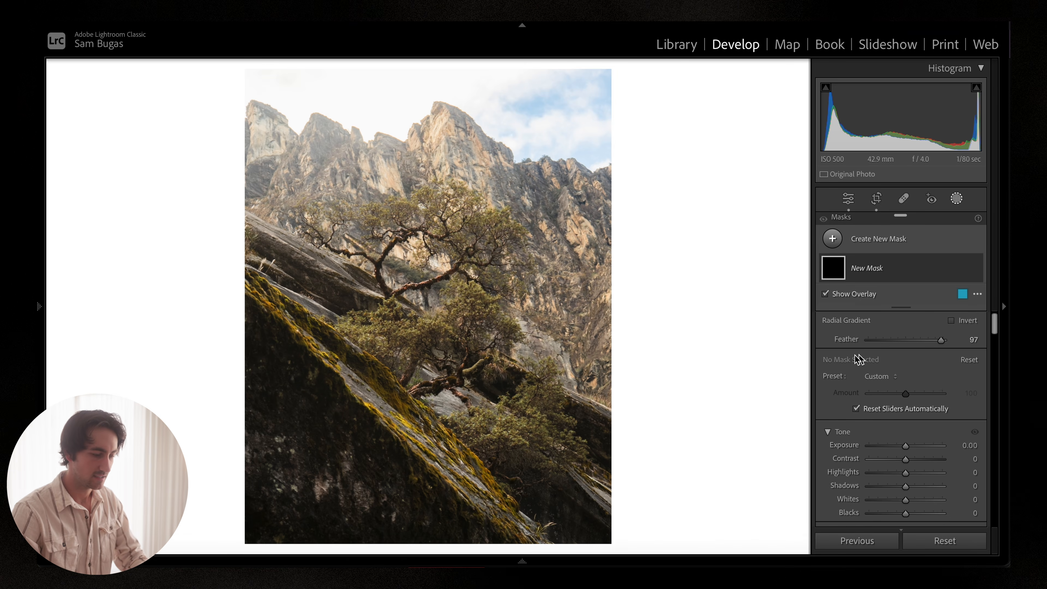
drag(289, 124, 566, 342)
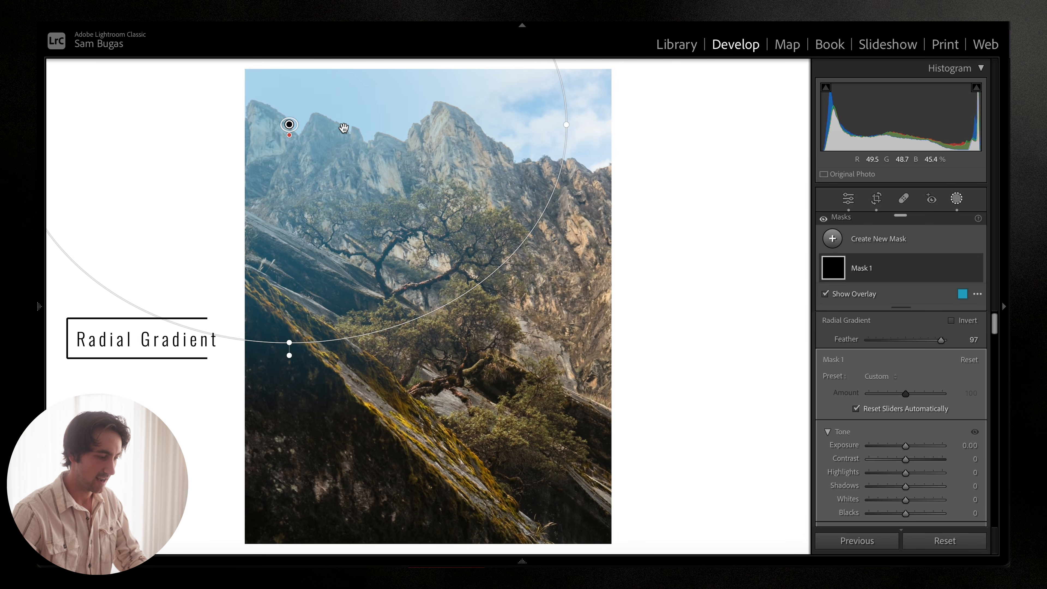
mouse_move(290, 135)
mouse_down()
mouse_move(288, 185)
mouse_move(279, 132)
mouse_move(290, 178)
mouse_move(288, 134)
mouse_up()
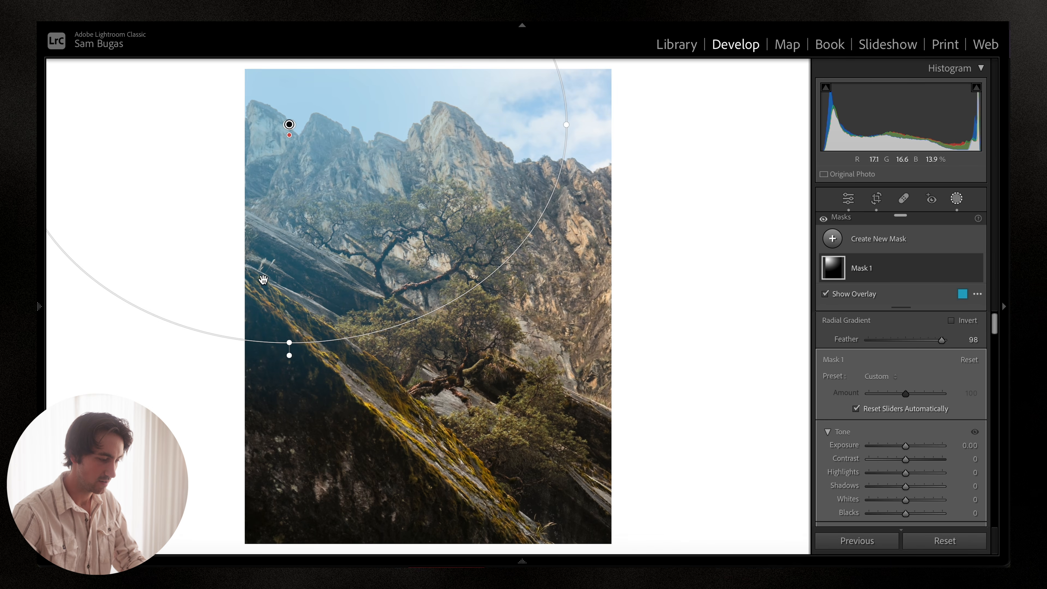
drag(286, 341, 289, 306)
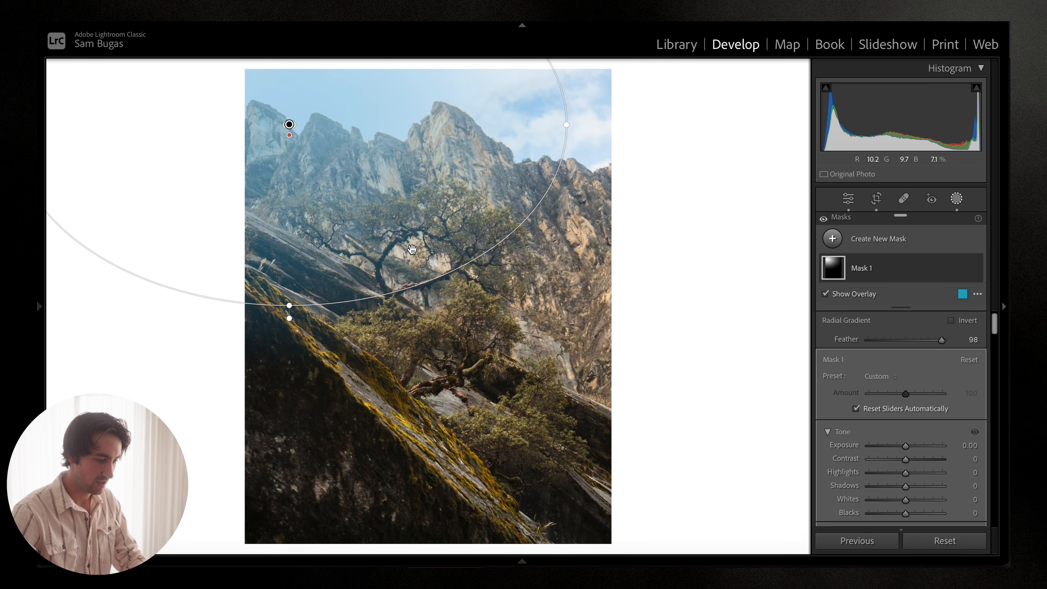
drag(560, 113, 474, 282)
drag(425, 241, 467, 255)
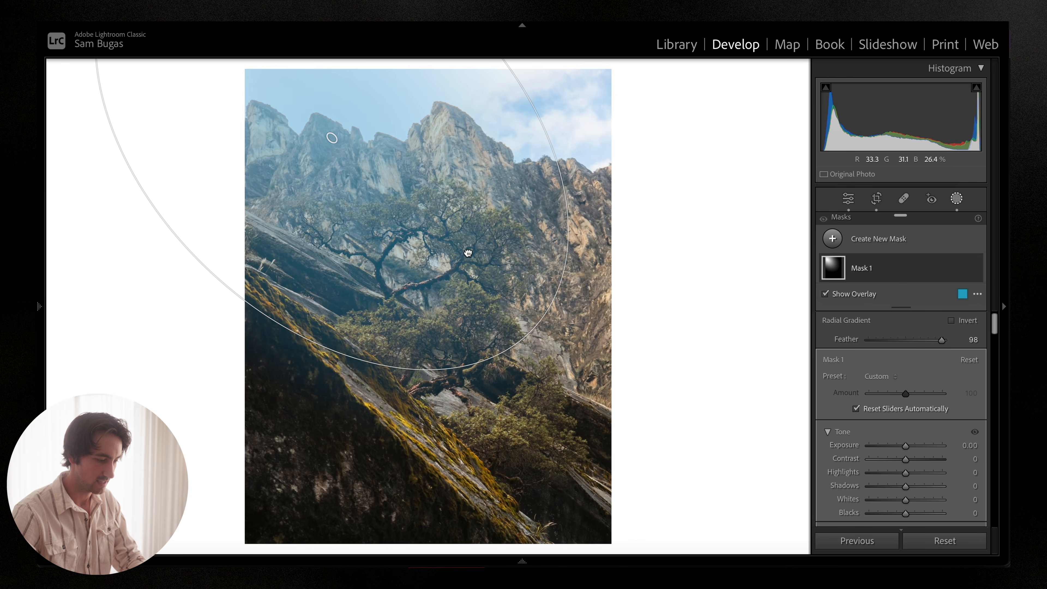
Step: Leave masking and zoom into the tree to inspect detail, then return to the full view
key(Escape)
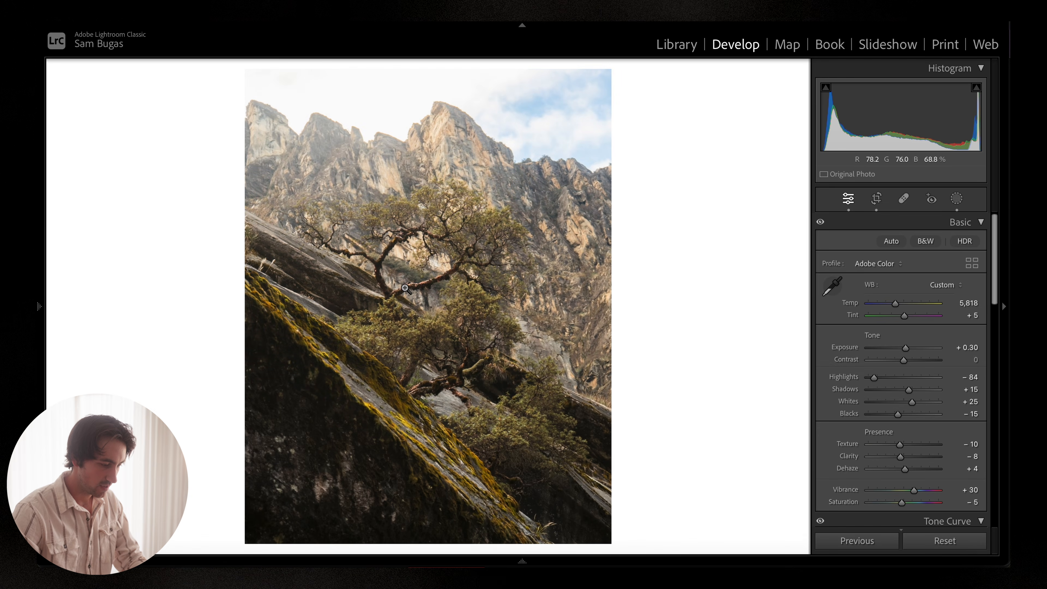
click(405, 288)
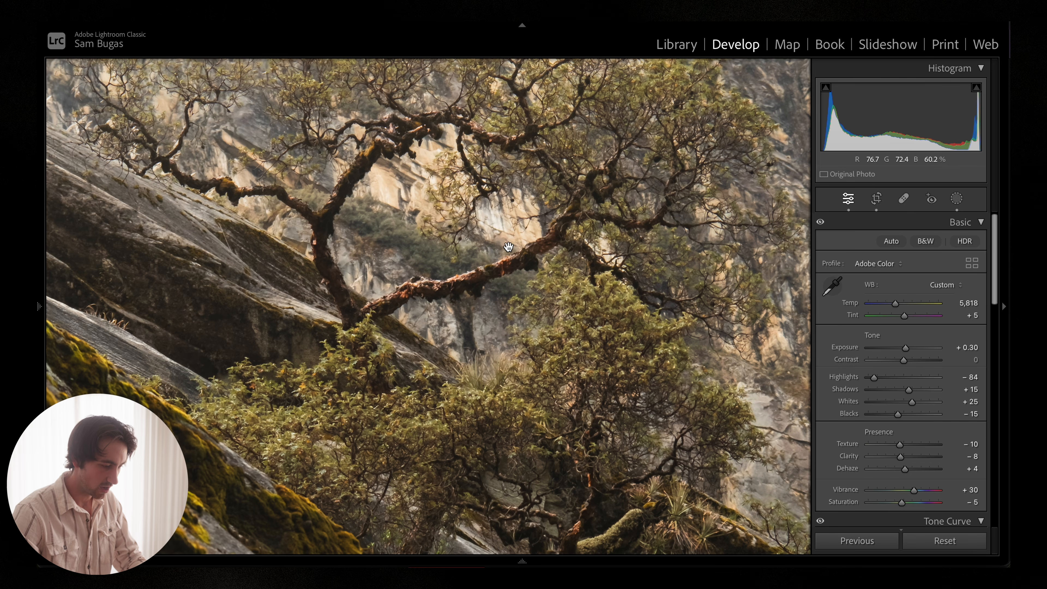
click(357, 228)
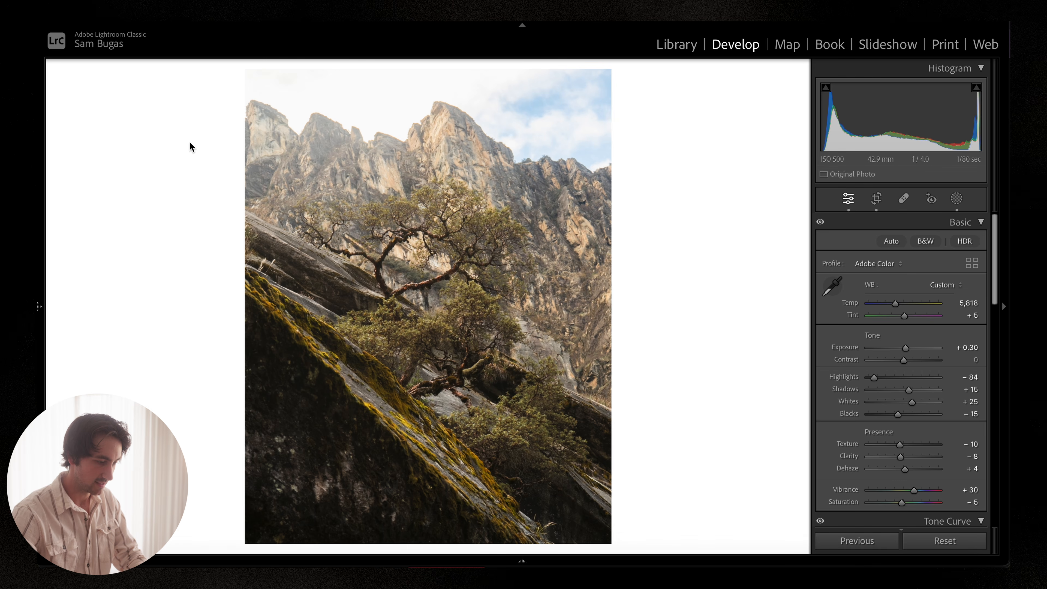
Step: Reselect the radial gradient mask, hide its overlay, and raise the mask's Exposure to 0.19
key(shift+w)
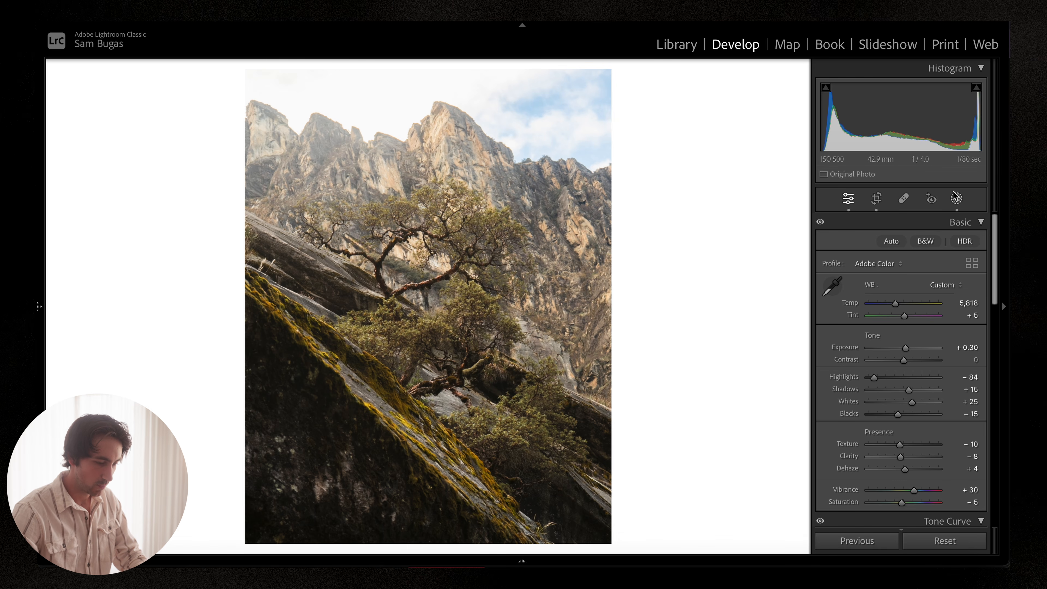
click(332, 138)
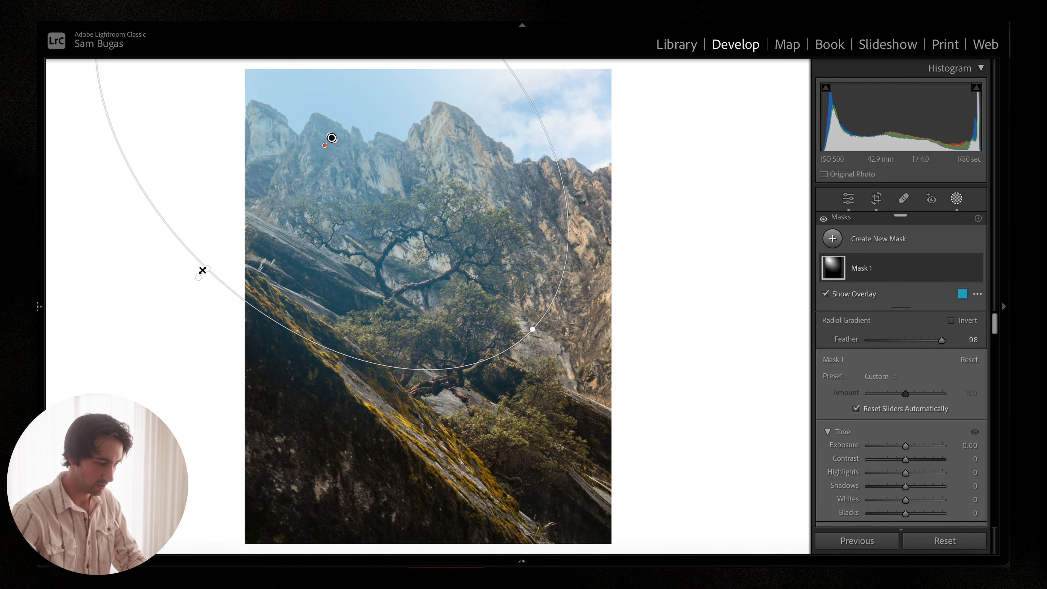
drag(203, 270, 198, 277)
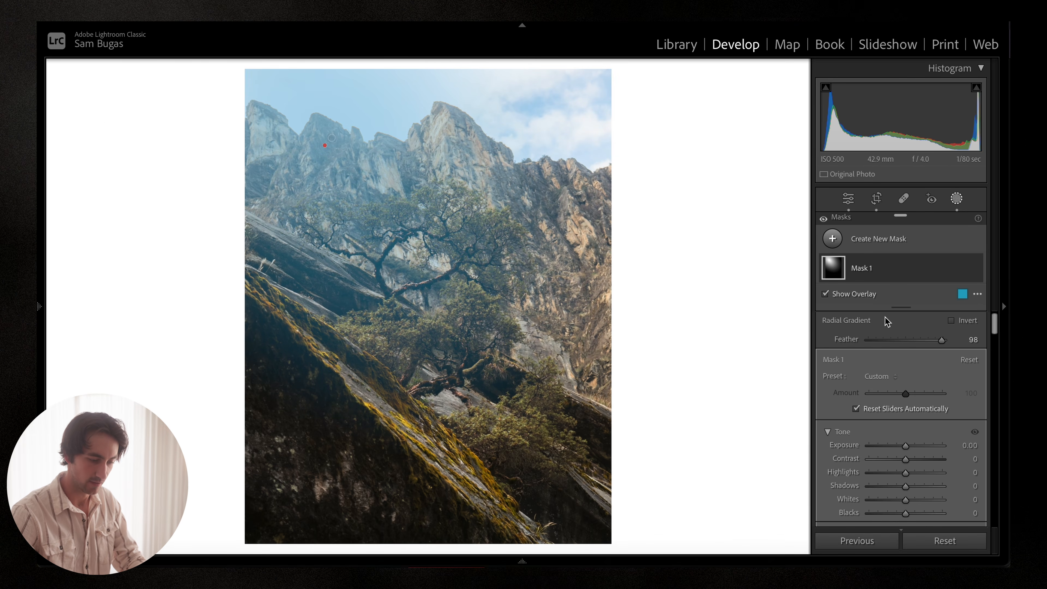
scroll(903, 345, down, 3)
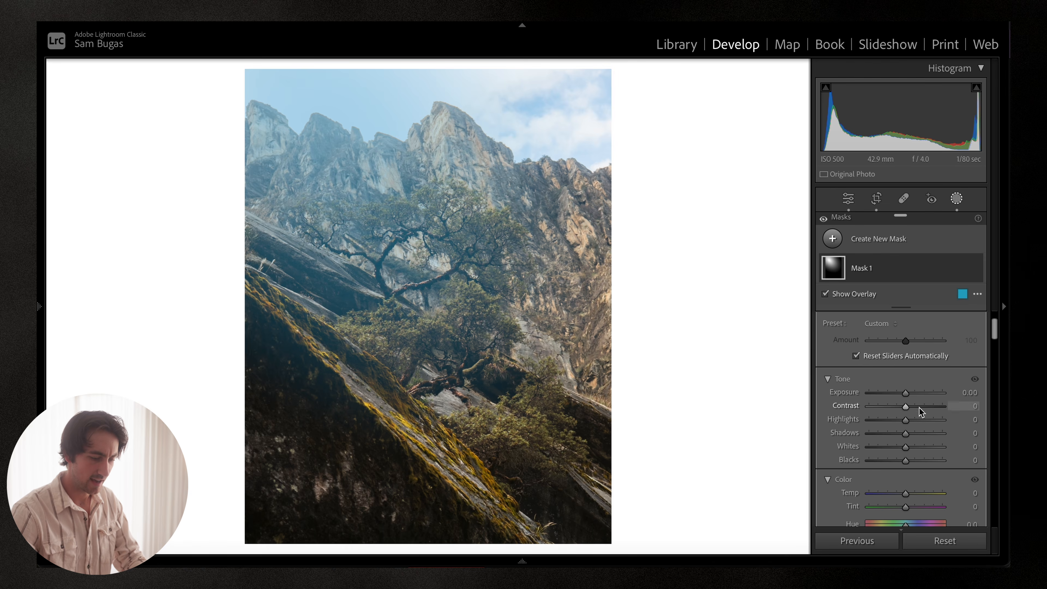
key(o)
drag(906, 394, 909, 394)
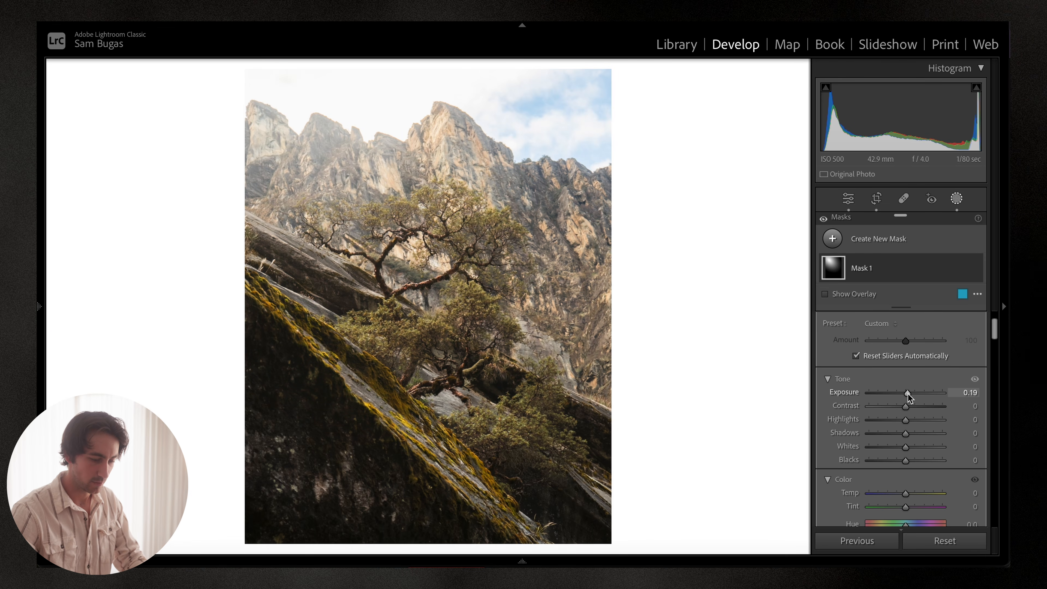
Step: Set the radial mask's Clarity to -27 and Dehaze to -19
scroll(907, 393, down, 5)
scroll(909, 395, down, 3)
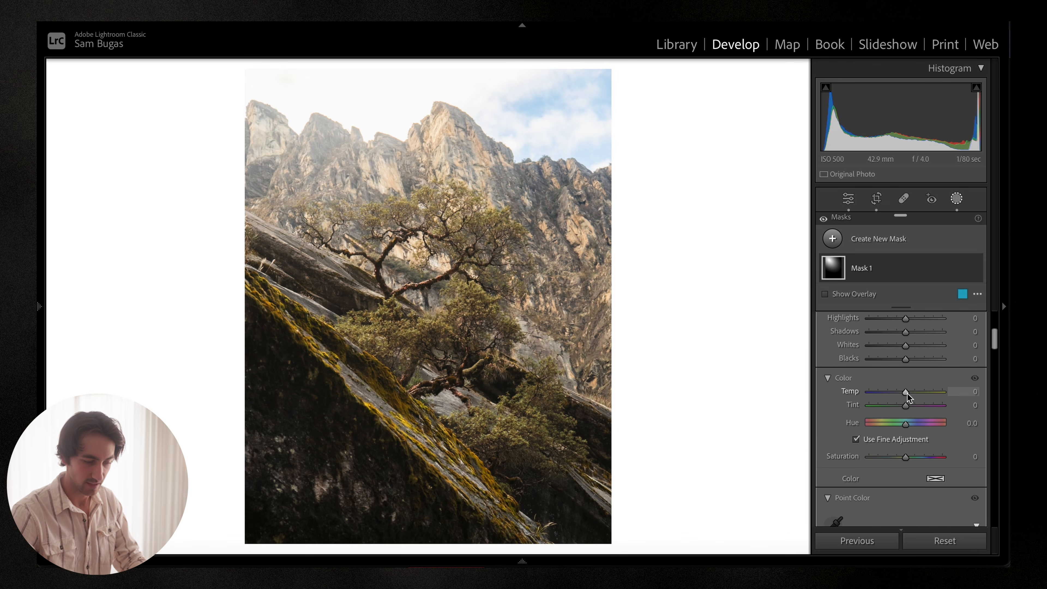
drag(906, 370, 907, 369)
scroll(899, 399, down, 18)
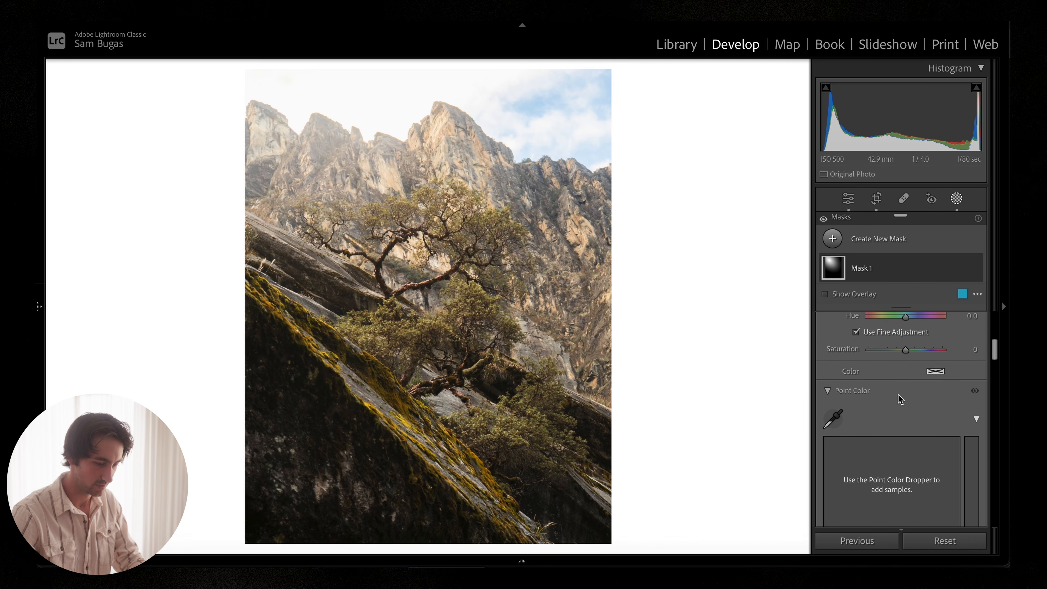
scroll(898, 396, down, 6)
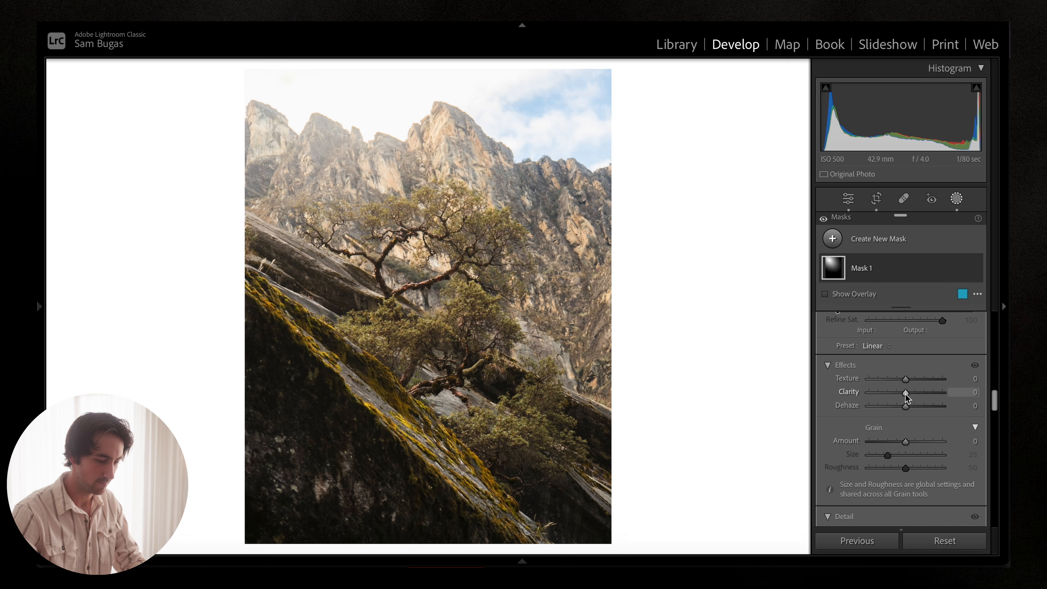
drag(905, 394, 899, 407)
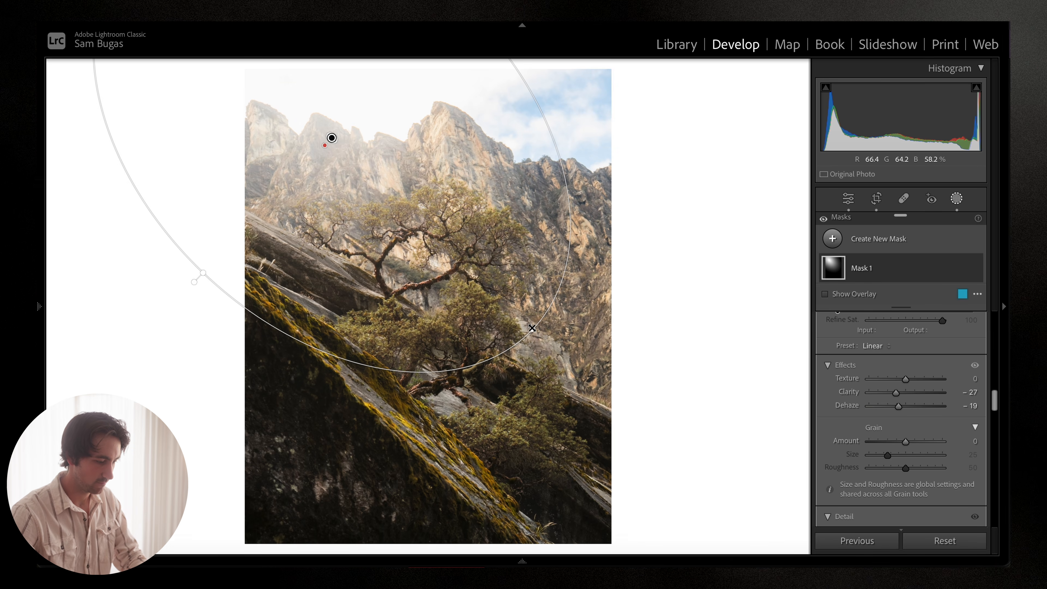
Step: Enlarge the radial gradient by pulling its edge handles outward around the peaks
drag(532, 328, 533, 339)
drag(203, 273, 176, 264)
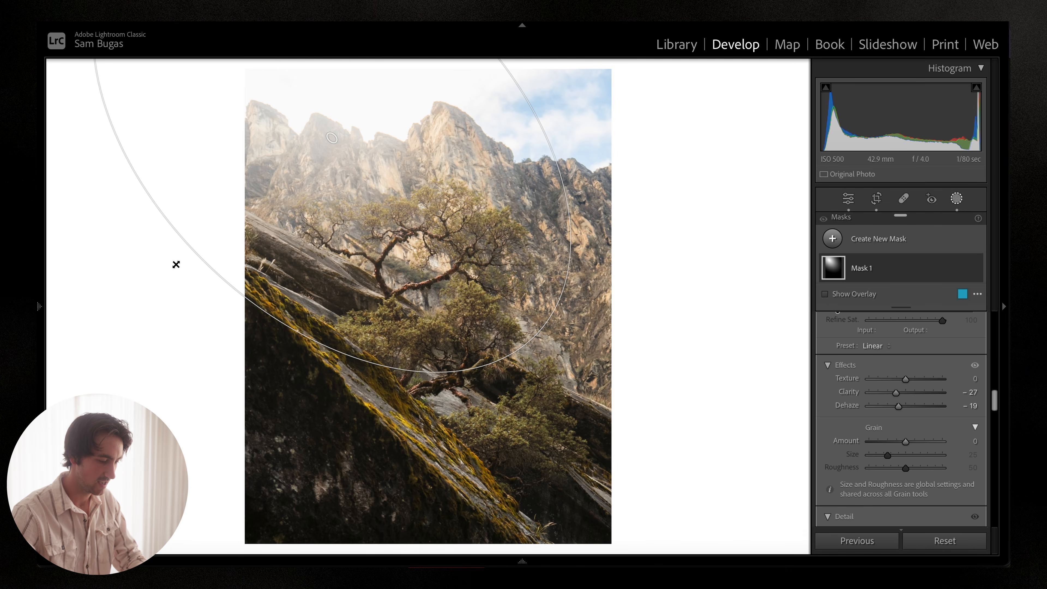
drag(308, 223, 309, 226)
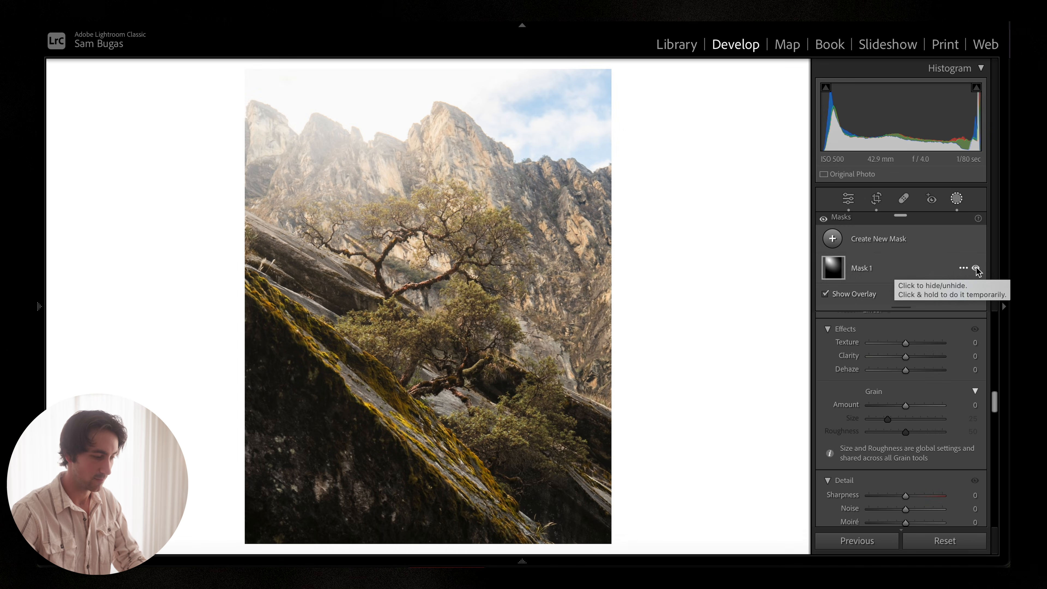
Step: Toggle Mask 1's visibility on and off to compare the image with and without it
click(977, 269)
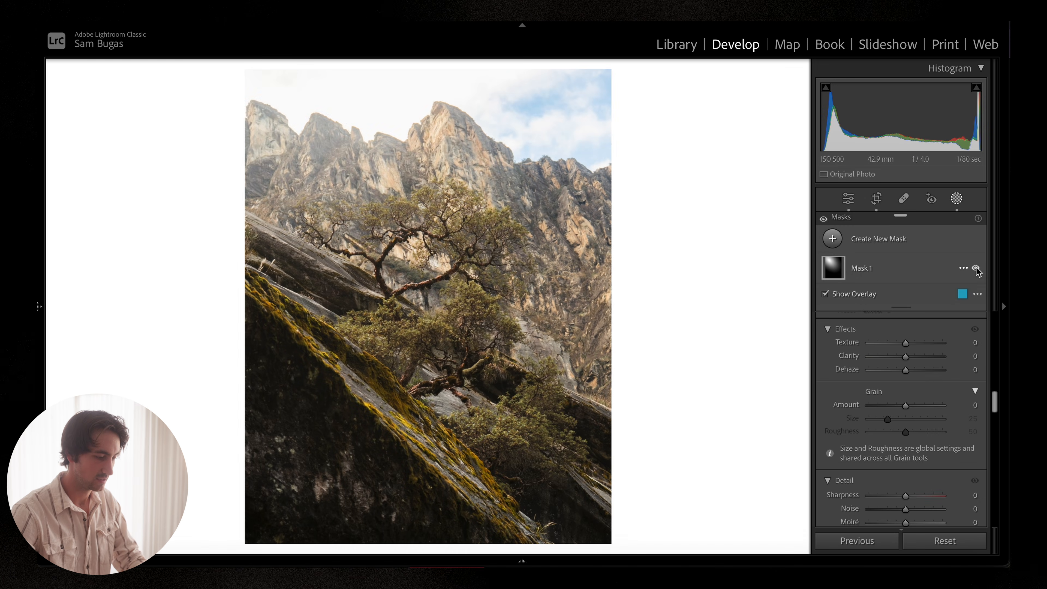
click(976, 268)
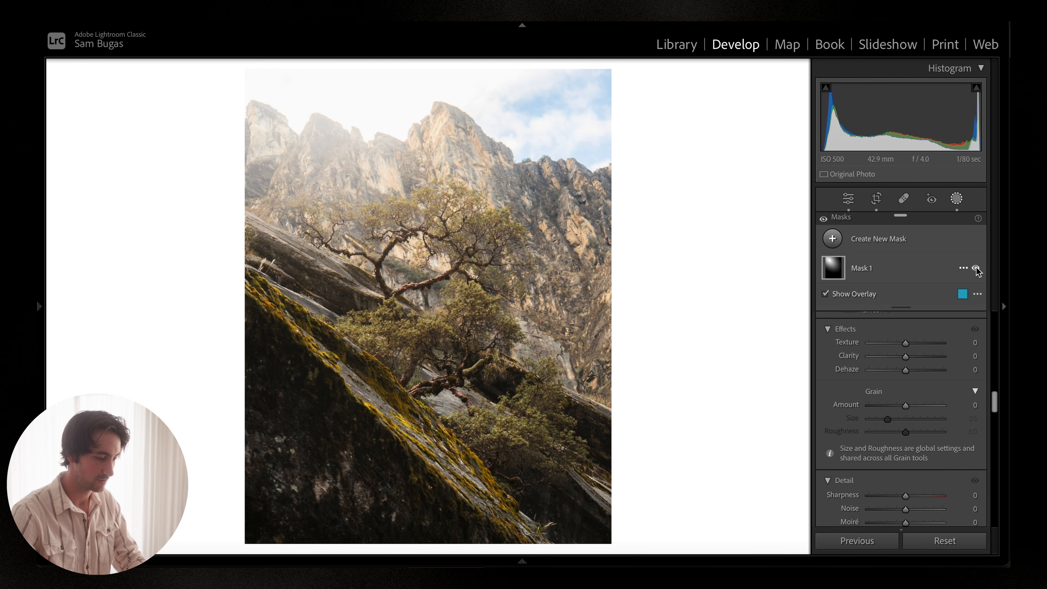
click(976, 269)
click(976, 269)
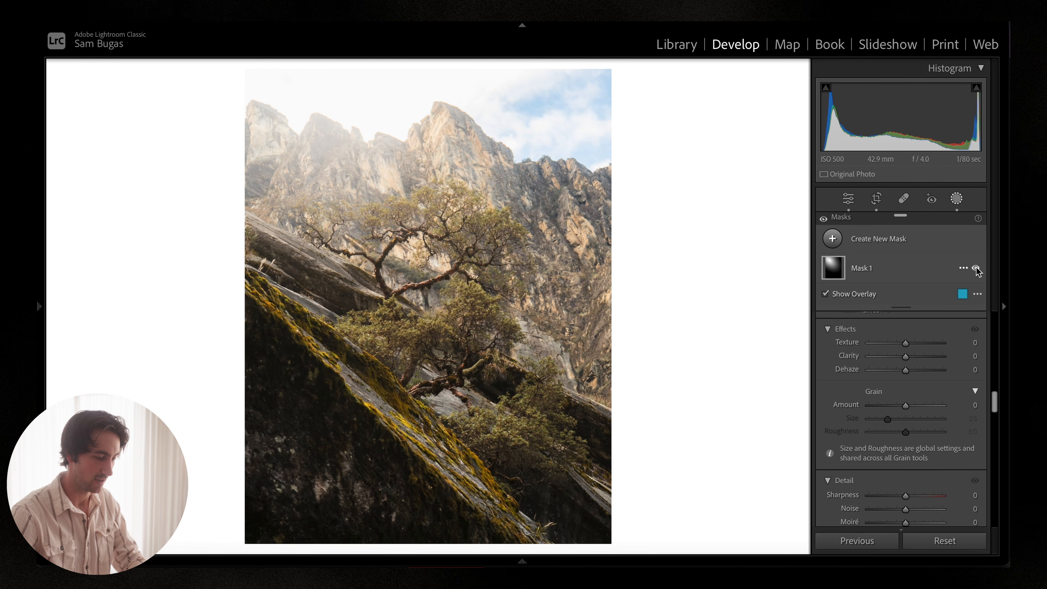
click(976, 269)
click(976, 268)
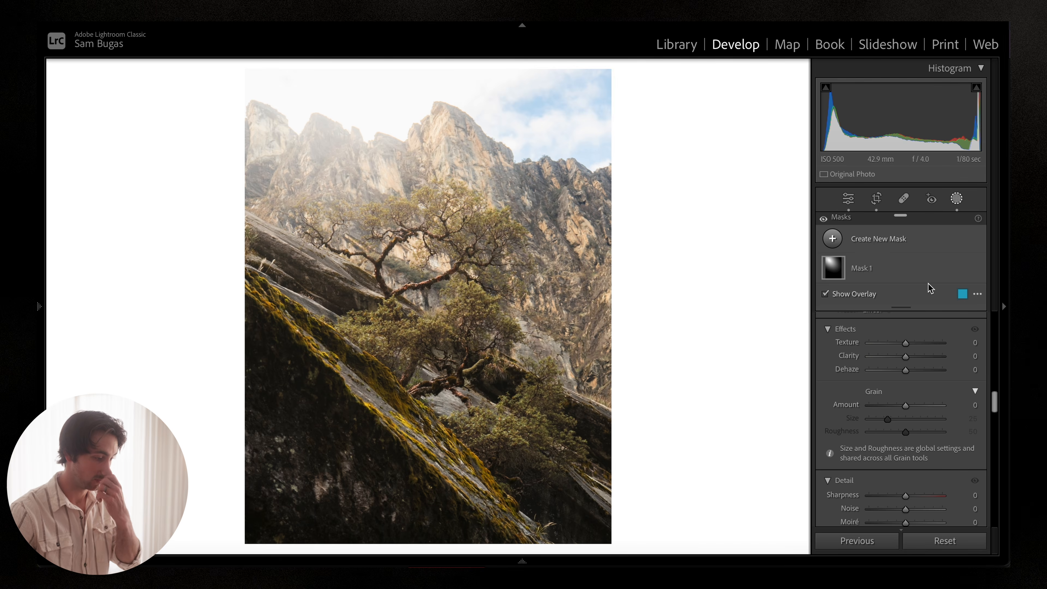
Step: Select the radial gradient and move it up and left, adjusting its edge
click(332, 141)
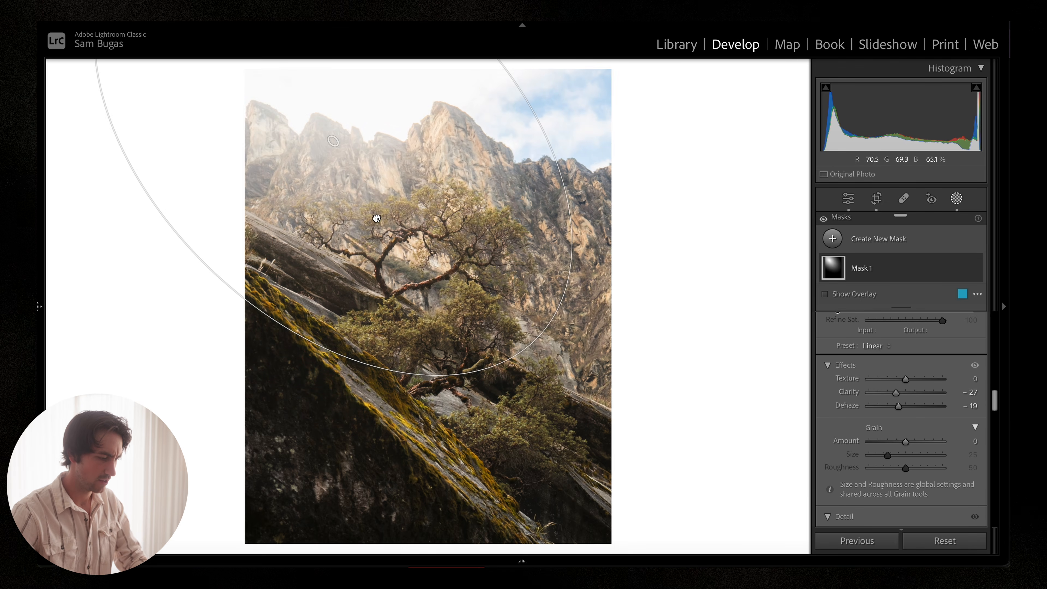
drag(377, 218, 328, 185)
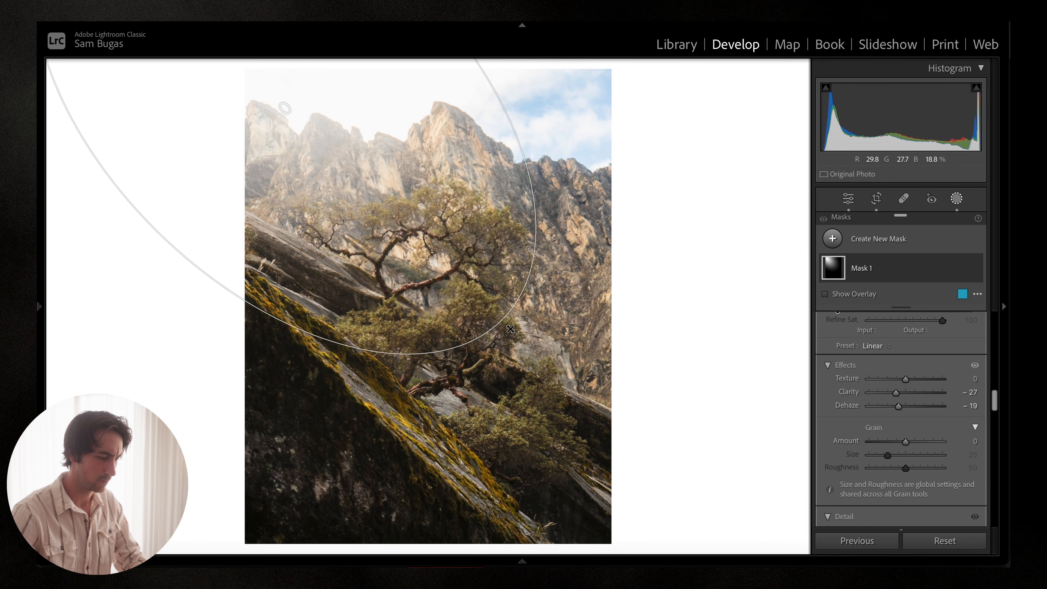
drag(511, 329, 516, 334)
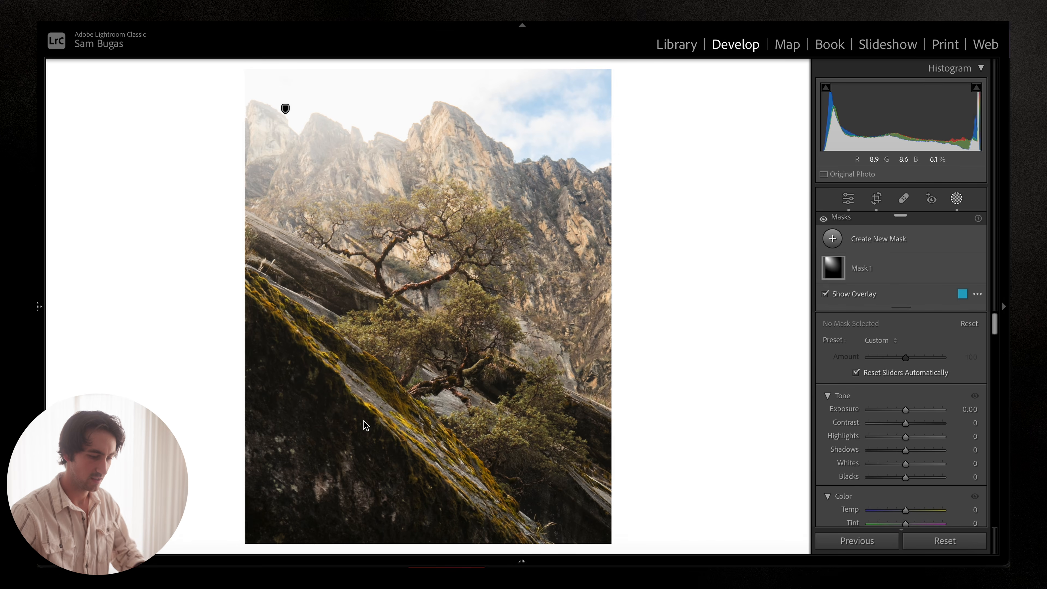
Step: Create a linear gradient mask across the lower-left rock slope, angled parallel to the slope
click(832, 240)
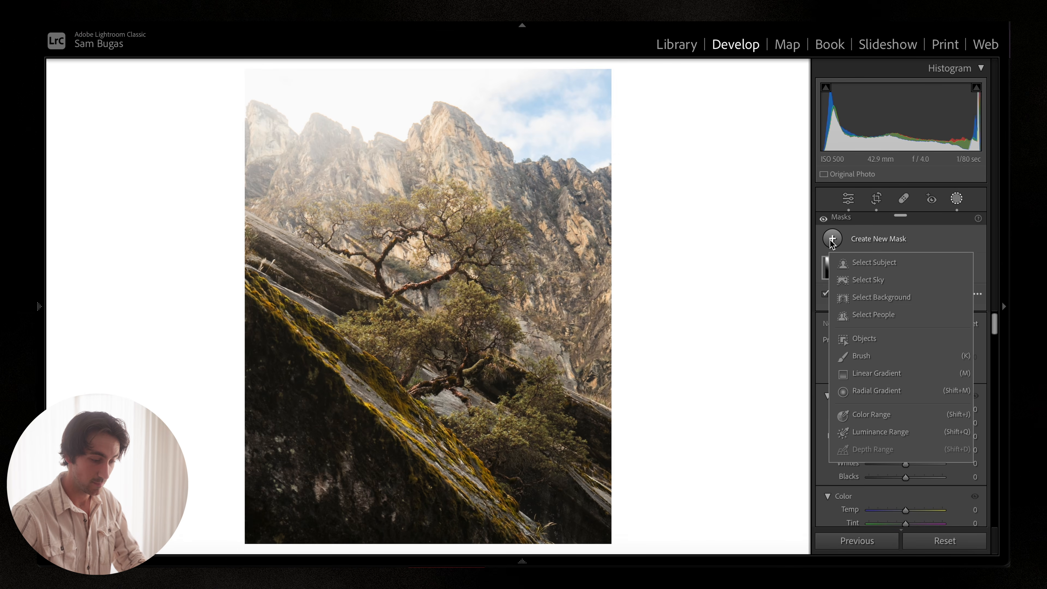
click(884, 375)
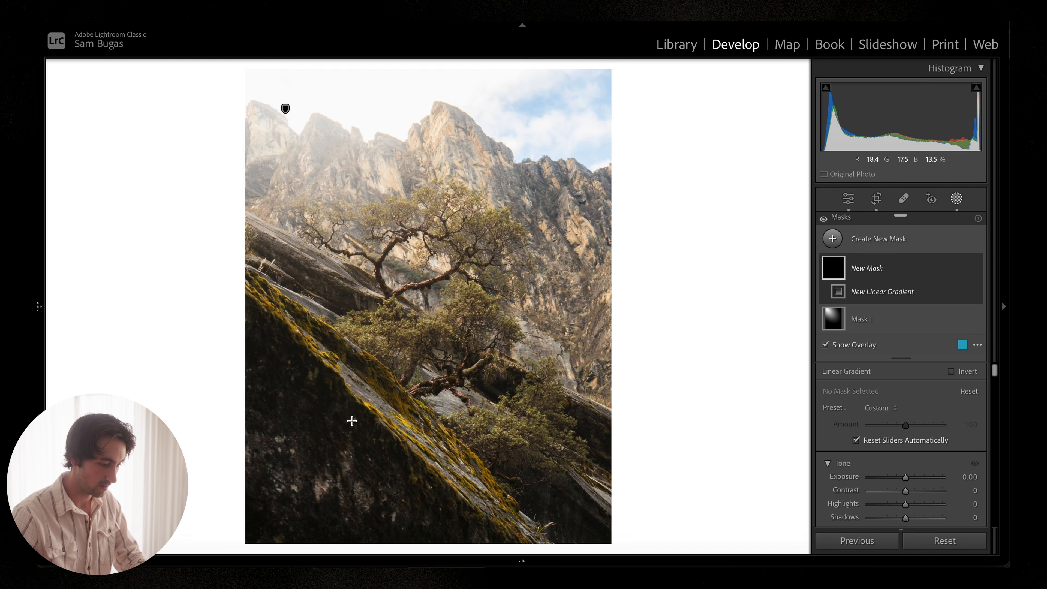
drag(352, 420, 451, 310)
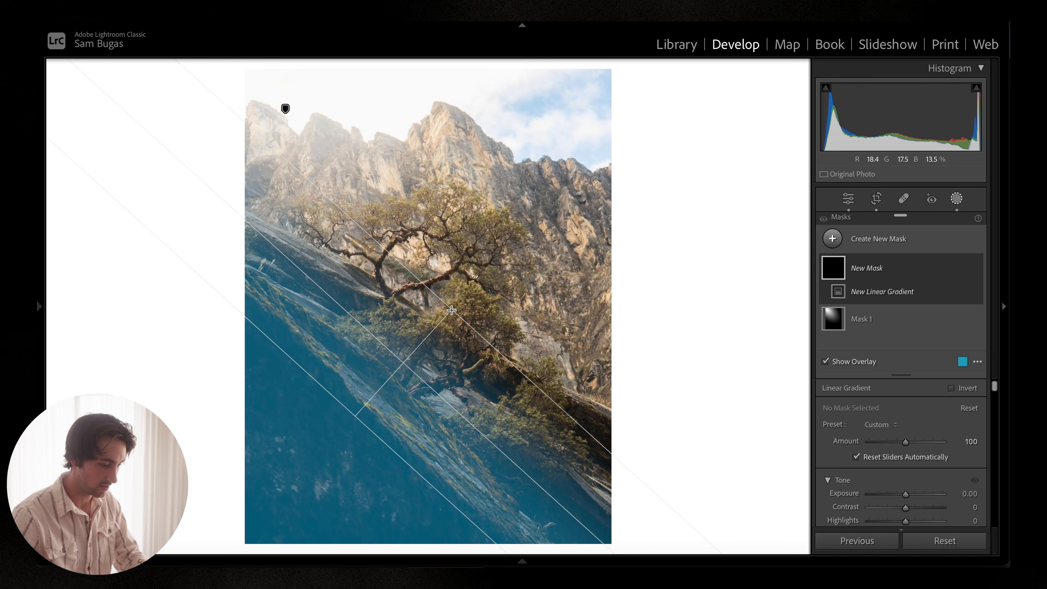
drag(403, 363, 379, 399)
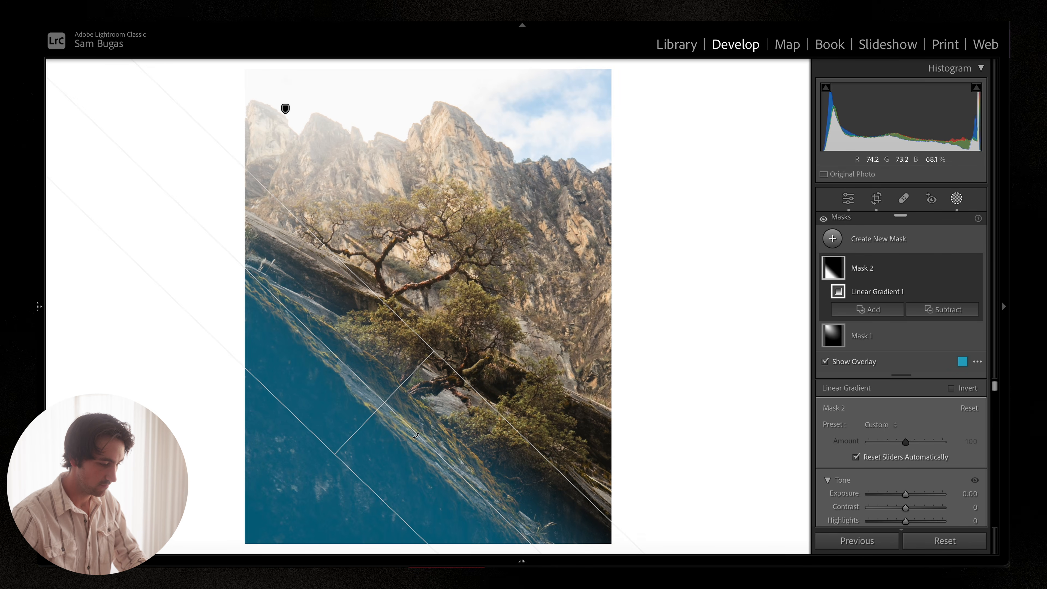
drag(416, 435, 418, 433)
drag(425, 344, 367, 420)
Step: Hide the overlay and set Mask 2's Exposure to -0.26, Contrast -7, Shadows -31 and Blacks 11
scroll(874, 396, down, 3)
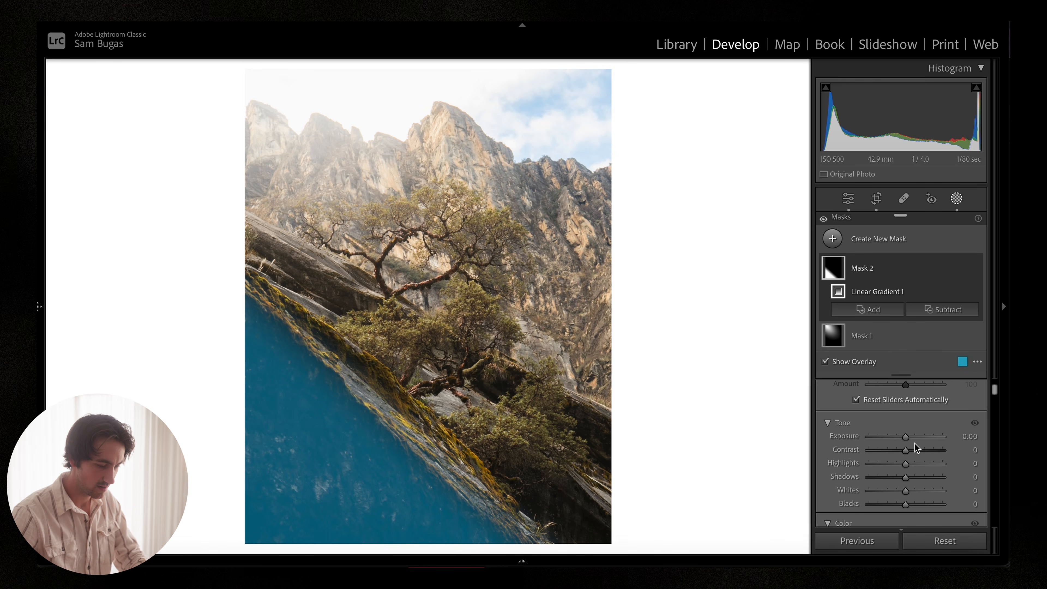
key(o)
drag(904, 437, 902, 437)
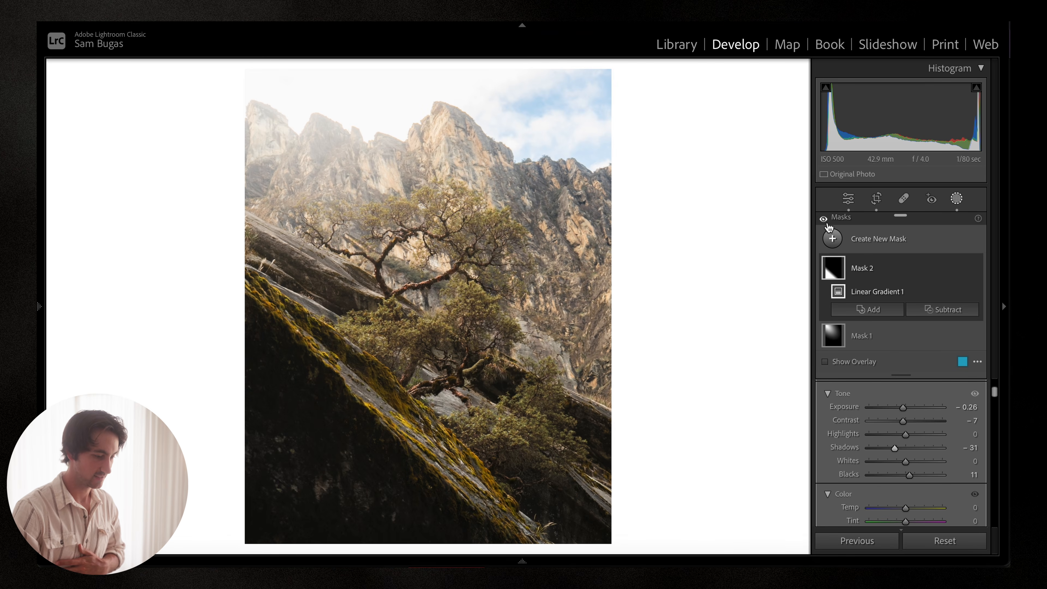
Step: Toggle all masks' visibility repeatedly to compare the edit before and after
click(826, 222)
click(825, 220)
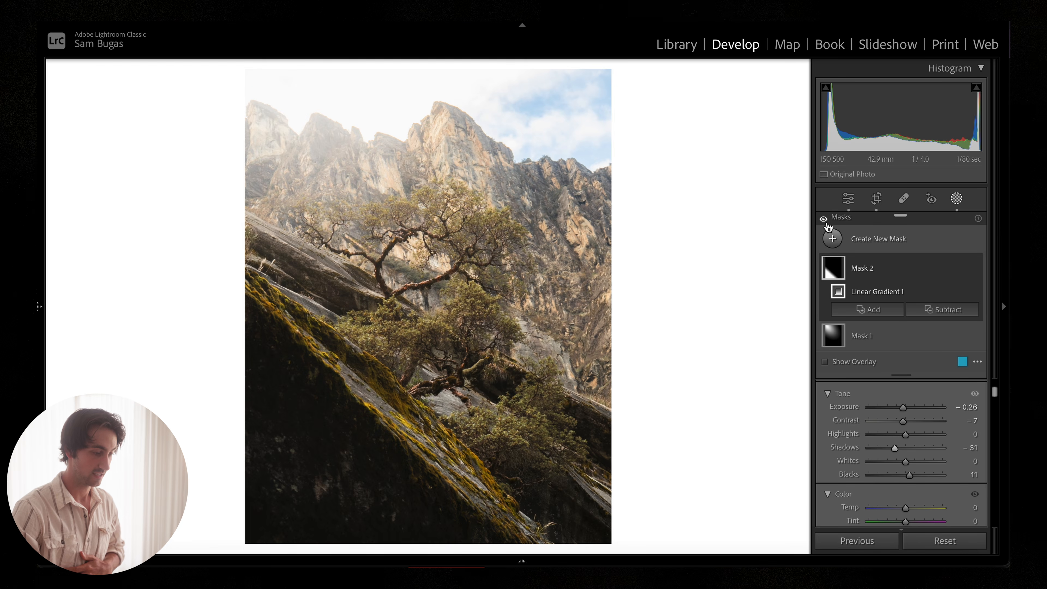
click(824, 221)
click(825, 220)
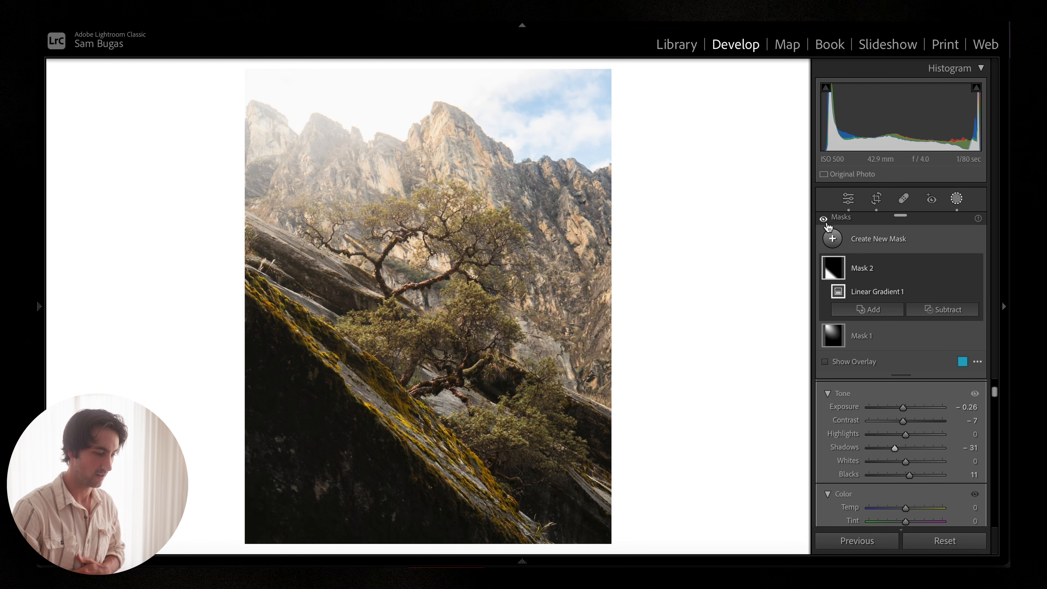
click(825, 221)
click(825, 221)
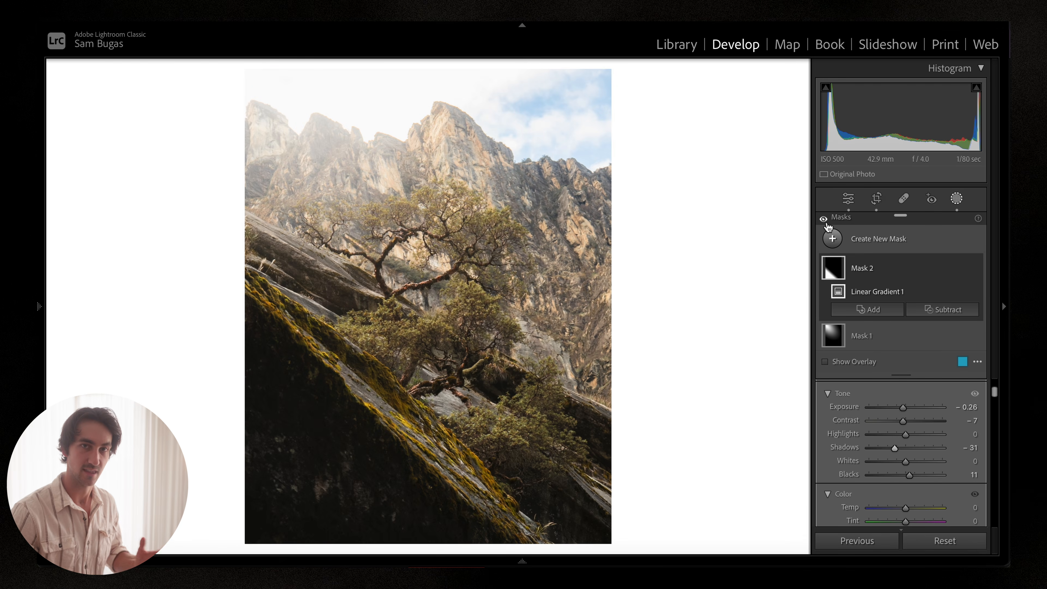
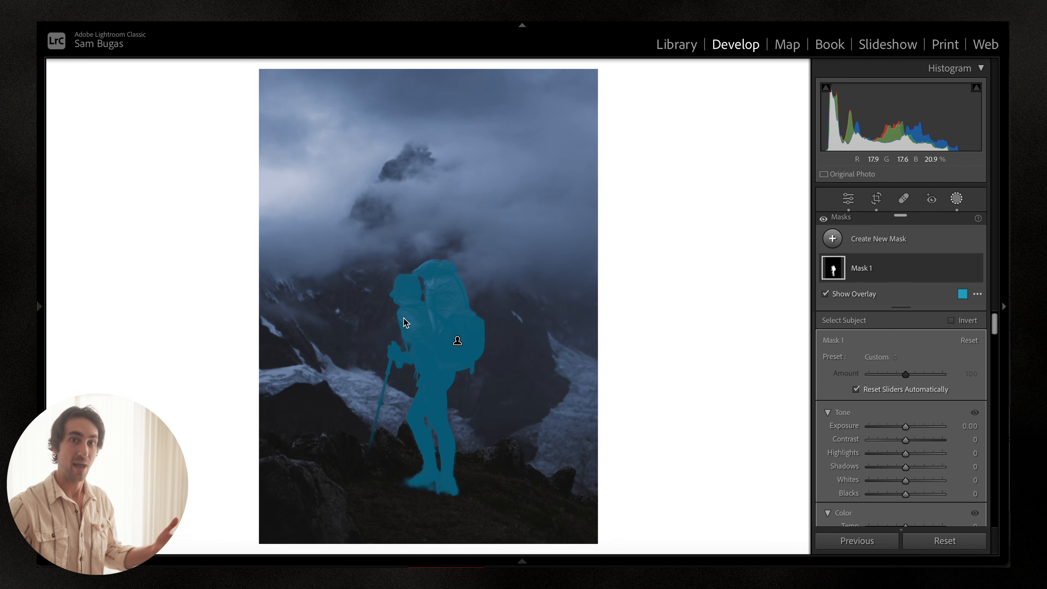
Step: Hide the mask overlay and brighten the hiker's subject mask: Exposure 0.16, Shadows 9 and Whites 5
click(826, 295)
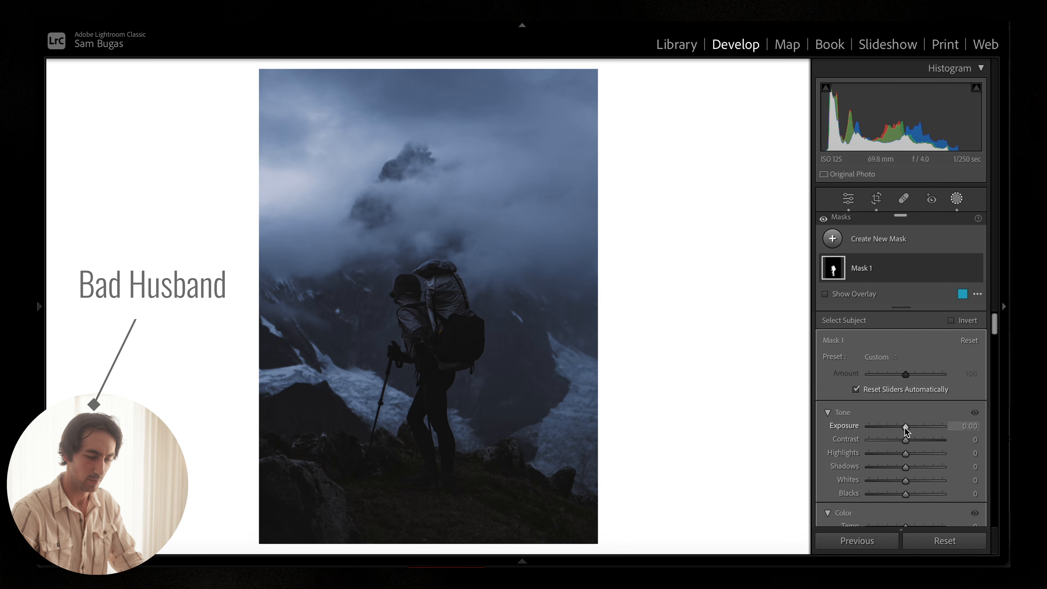
drag(905, 427, 907, 428)
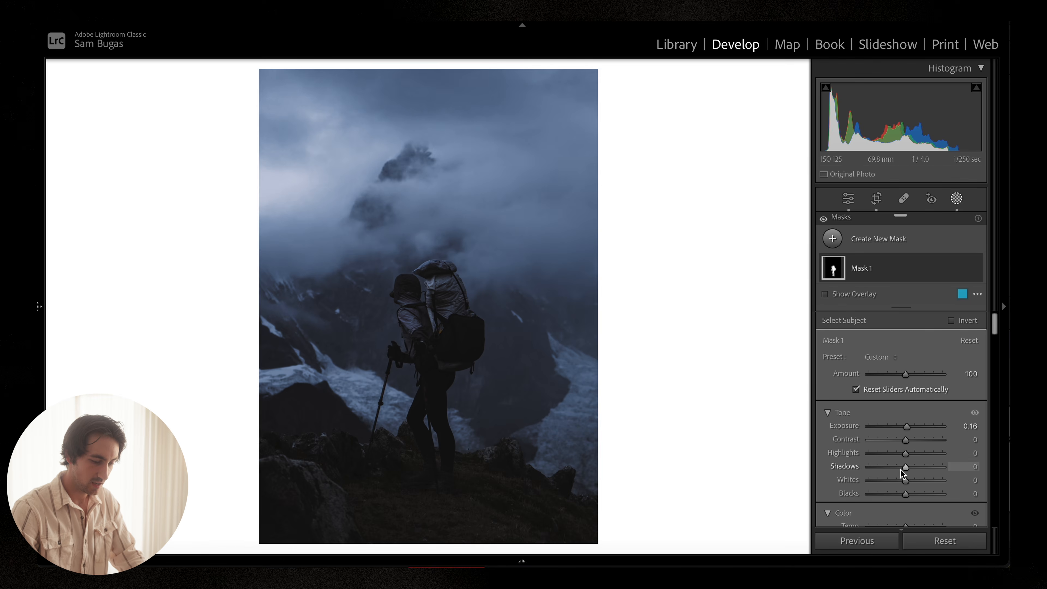
drag(904, 480, 909, 467)
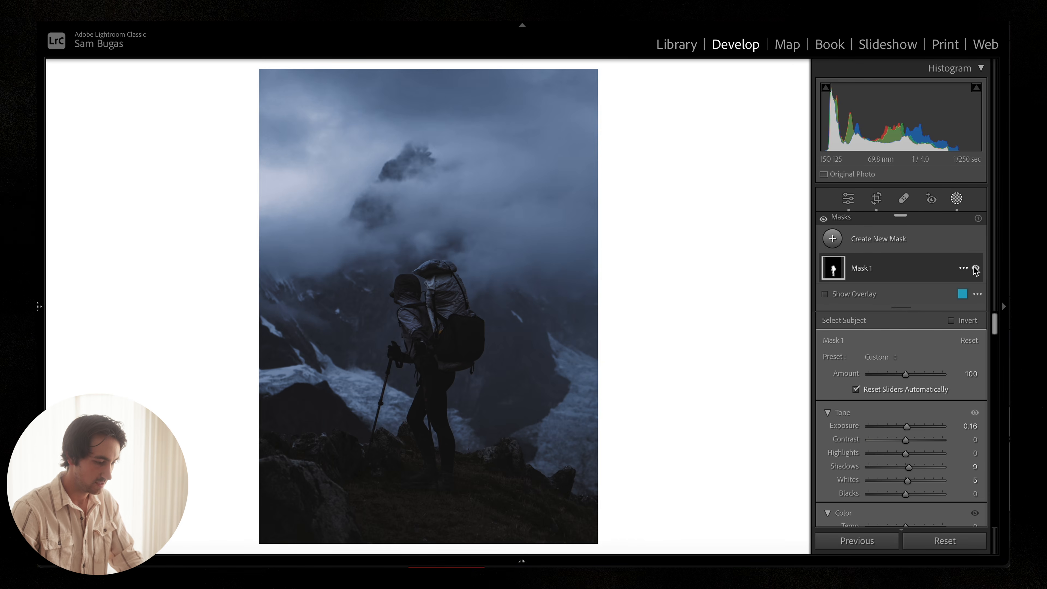
Step: Toggle Mask 1's effect off and on to compare, then set its Exposure to 0.20
click(976, 269)
click(975, 269)
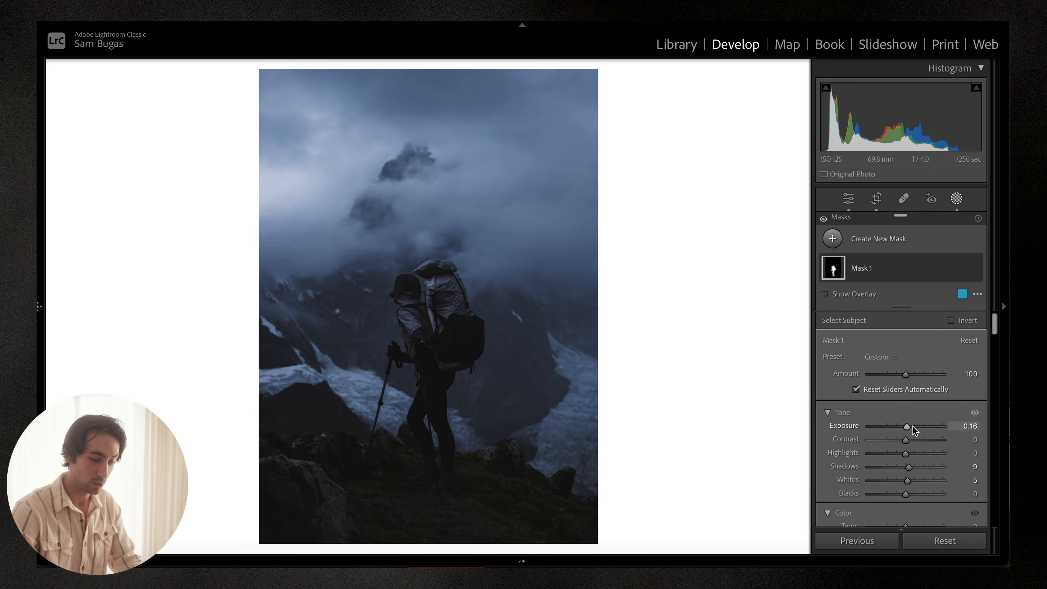
mouse_move(907, 428)
mouse_down()
mouse_move(918, 426)
mouse_move(910, 428)
mouse_up()
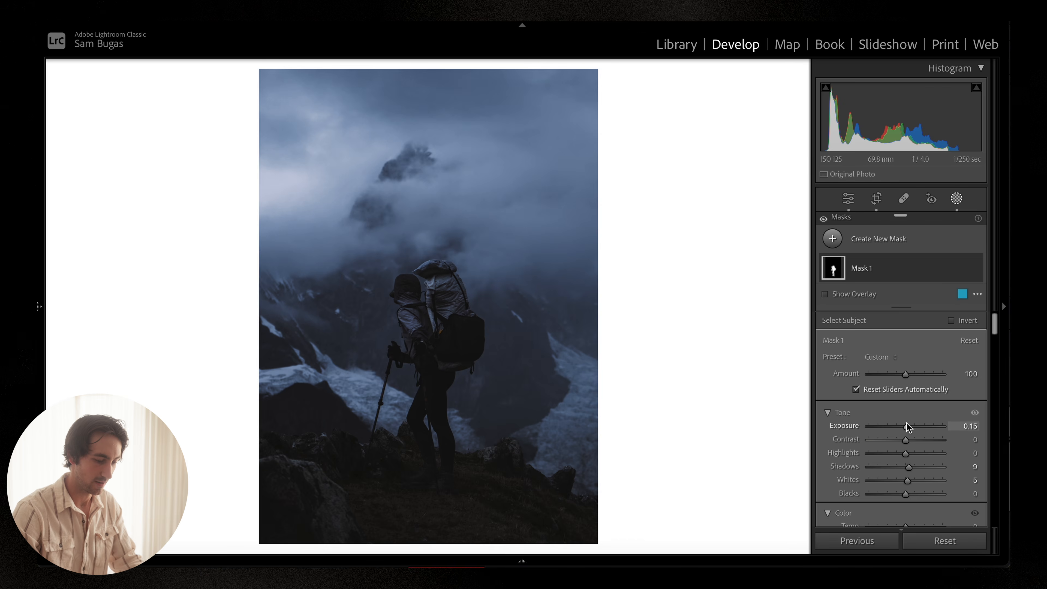
click(969, 426)
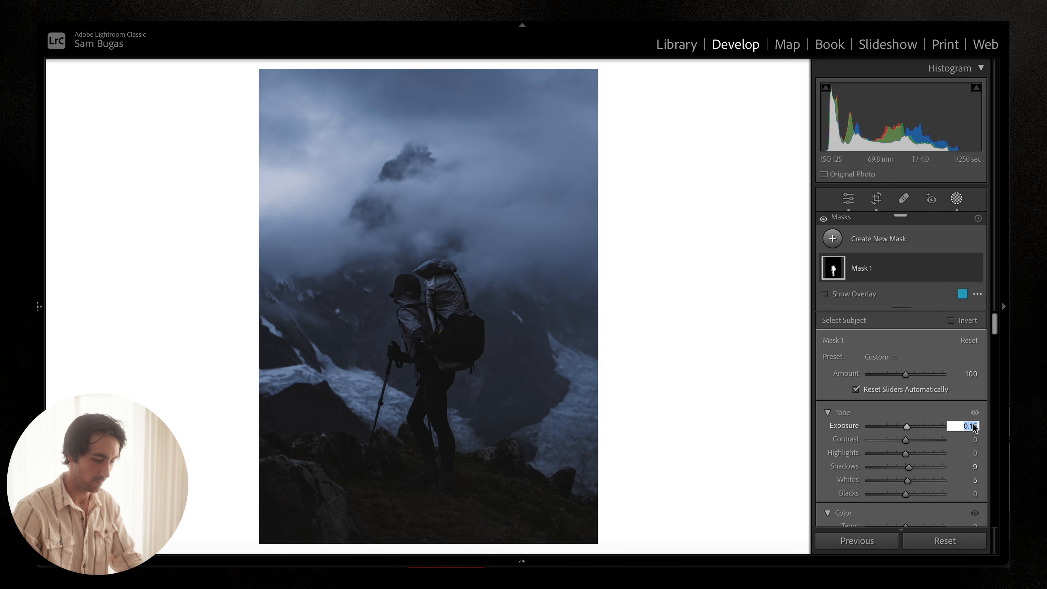
text(0.2)
key(Return)
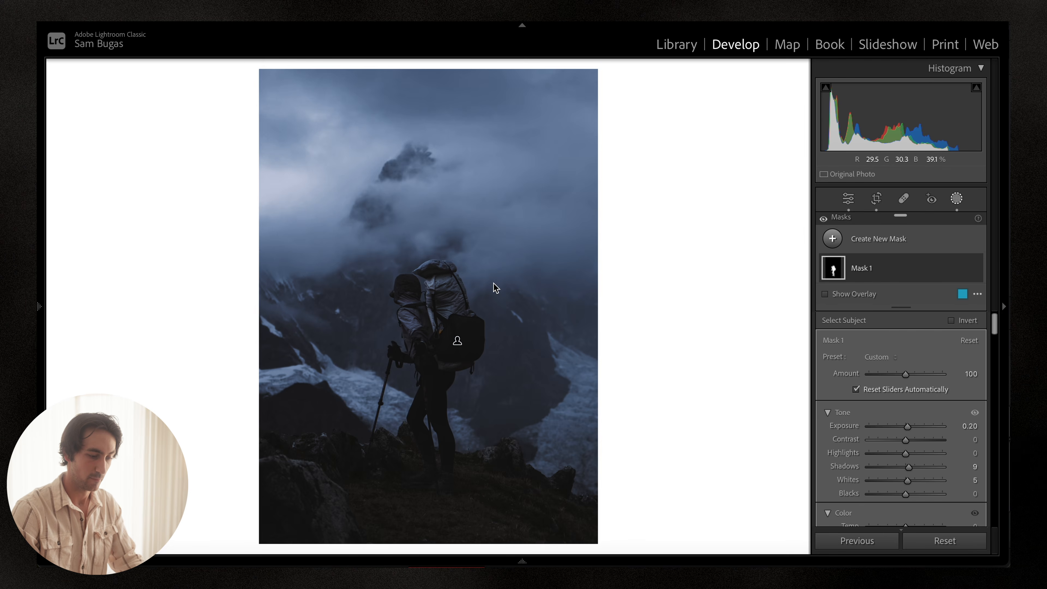
Step: Deselect the mask, add a new Brush mask with a smaller brush, and set its Exposure to 0.21 and Whites to 9
click(659, 383)
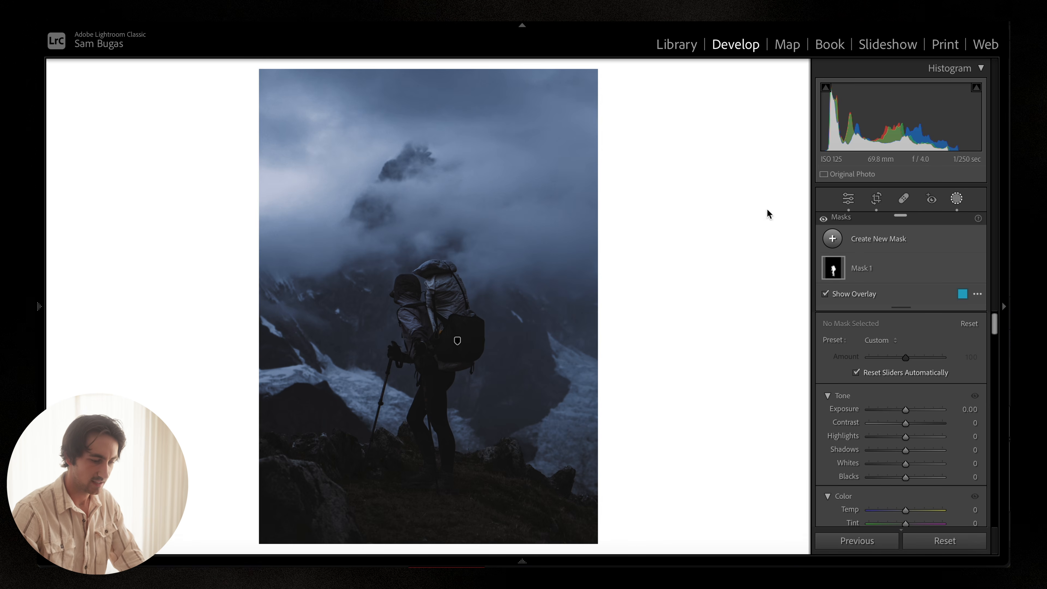
click(831, 238)
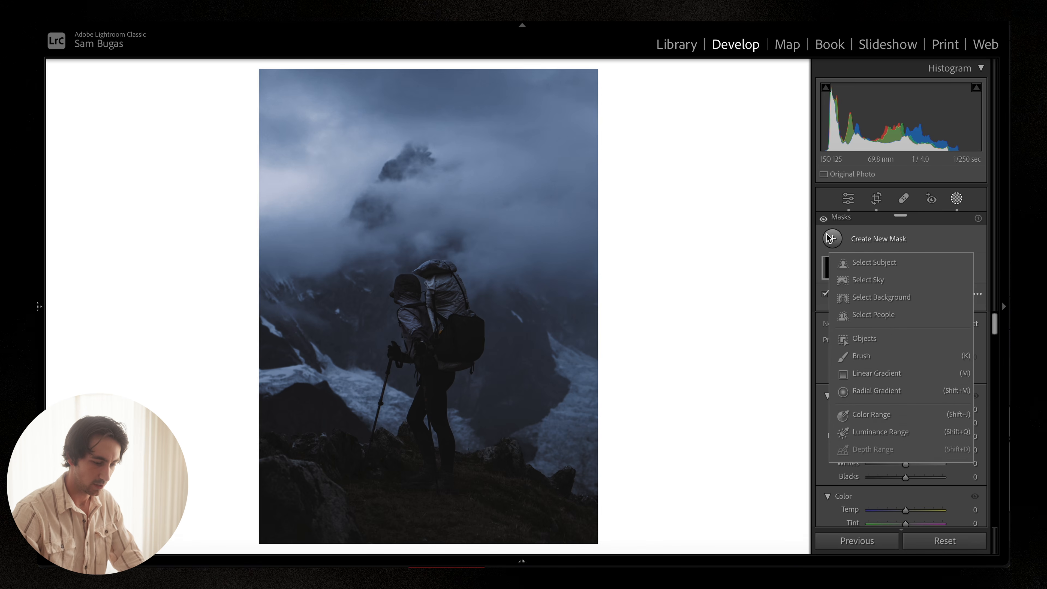
click(866, 356)
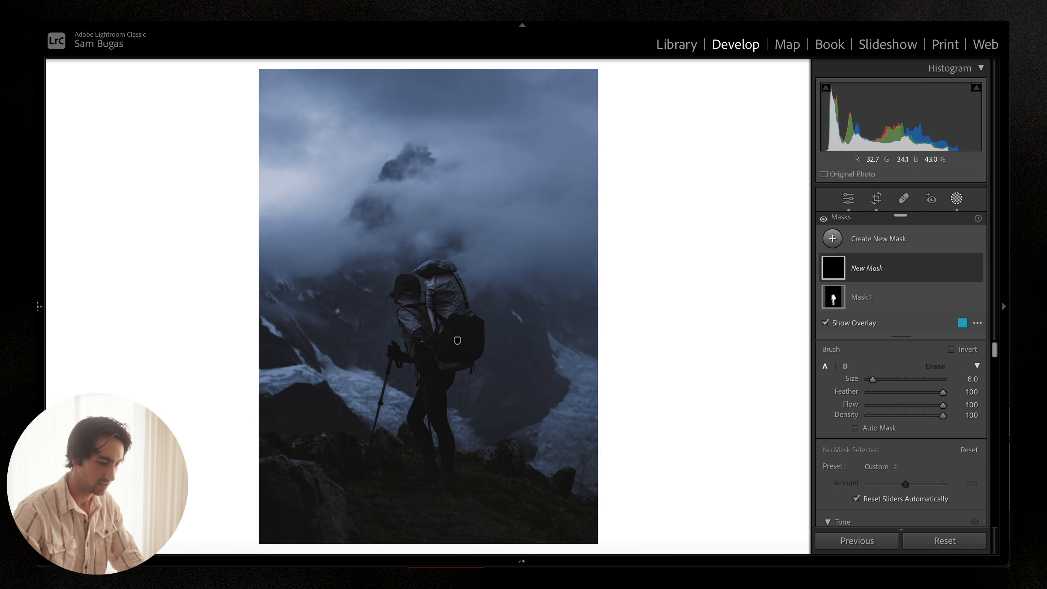
scroll(555, 355, up, 10)
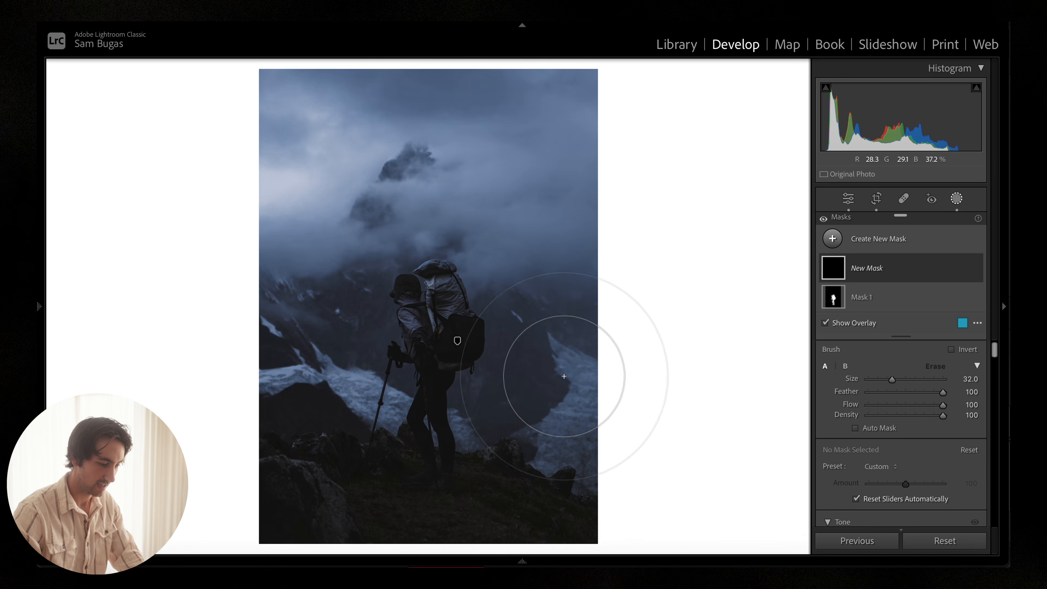
scroll(565, 376, down, 10)
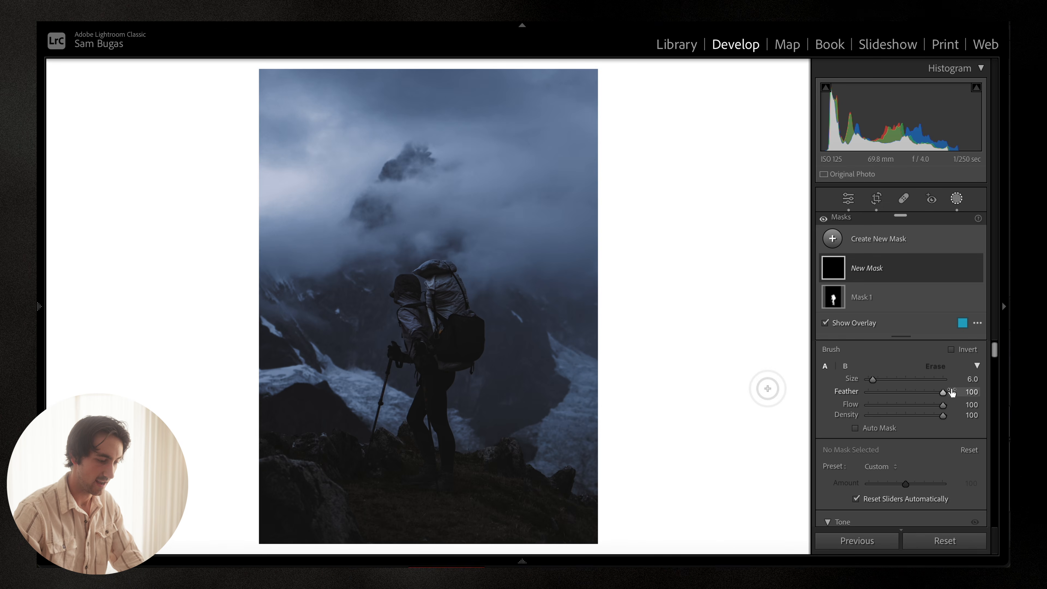
scroll(562, 364, down, 2)
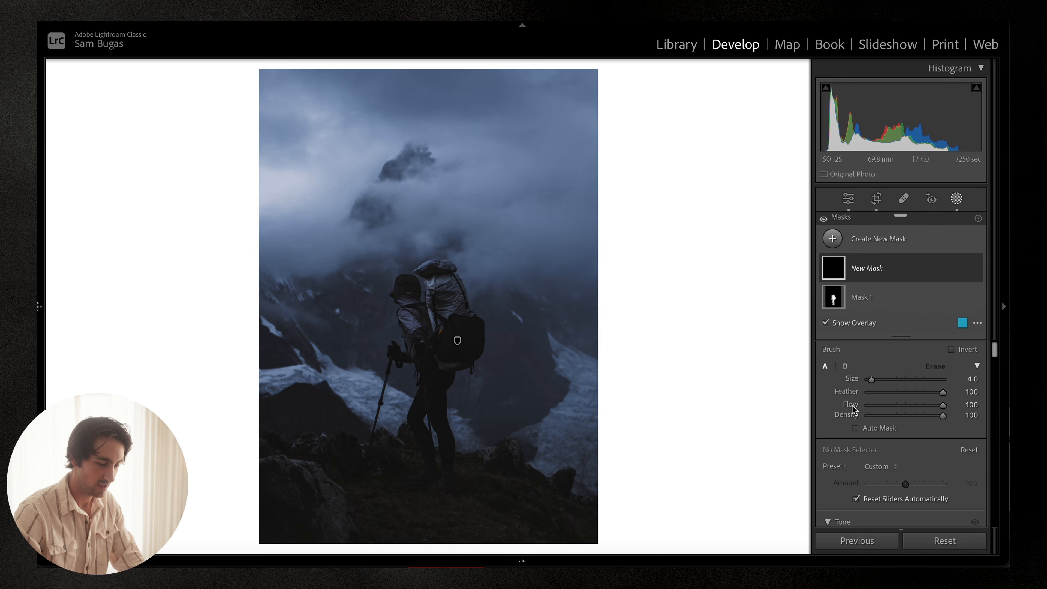
scroll(892, 410, down, 2)
scroll(899, 425, down, 3)
drag(908, 443, 910, 443)
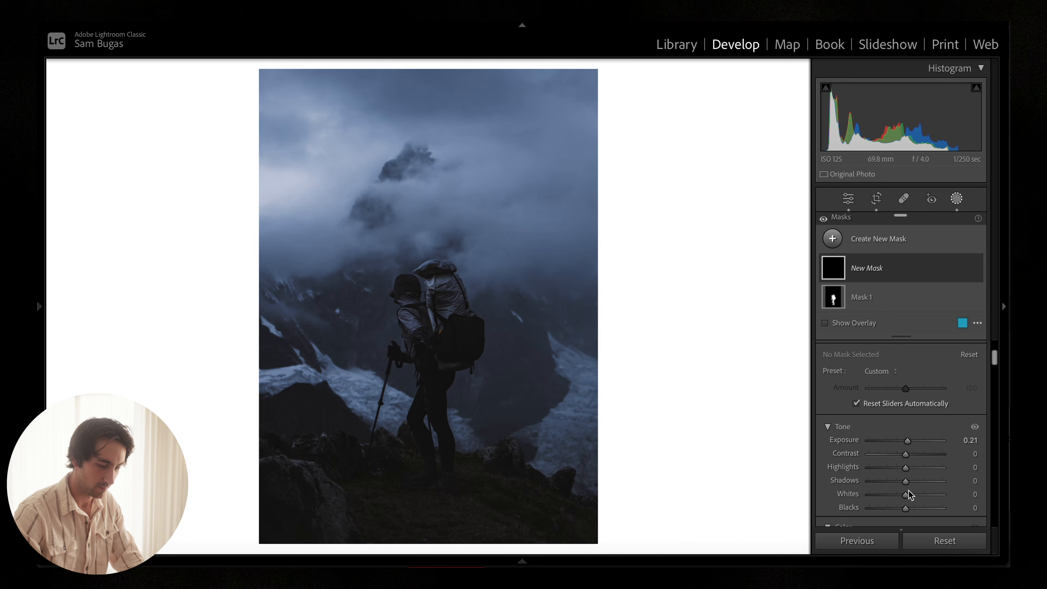
drag(910, 495, 910, 494)
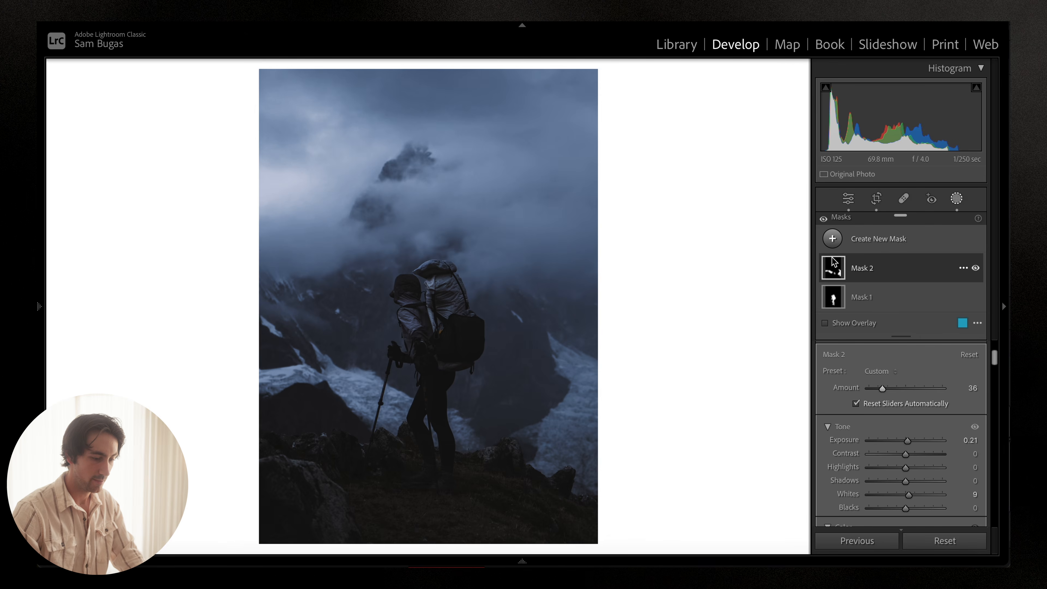
Step: Add another Brush mask with Shadows -6 and Blacks -6 and paint it over the misty mountain peak
click(833, 239)
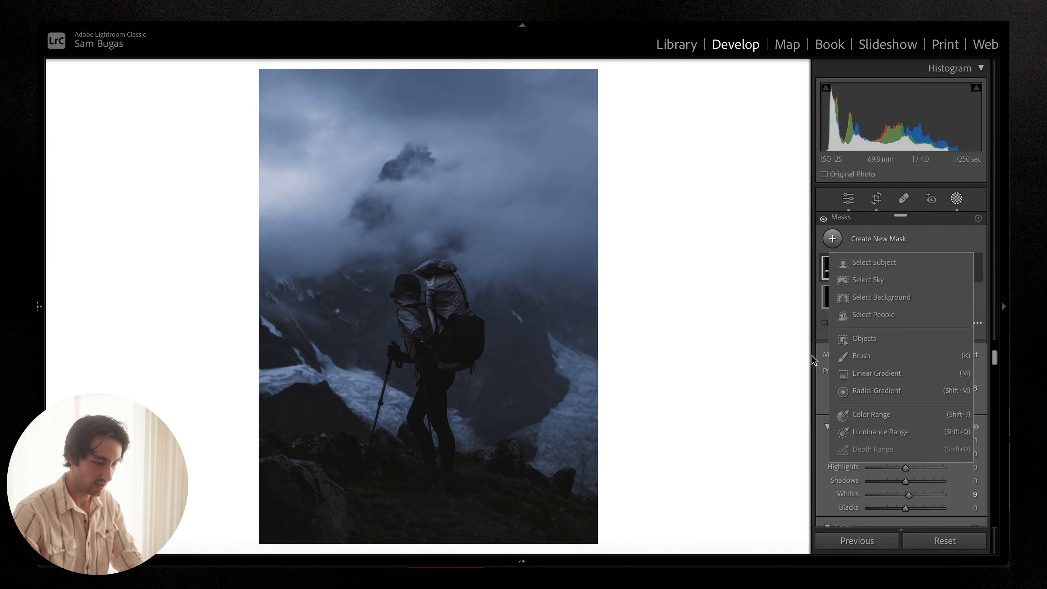
click(852, 357)
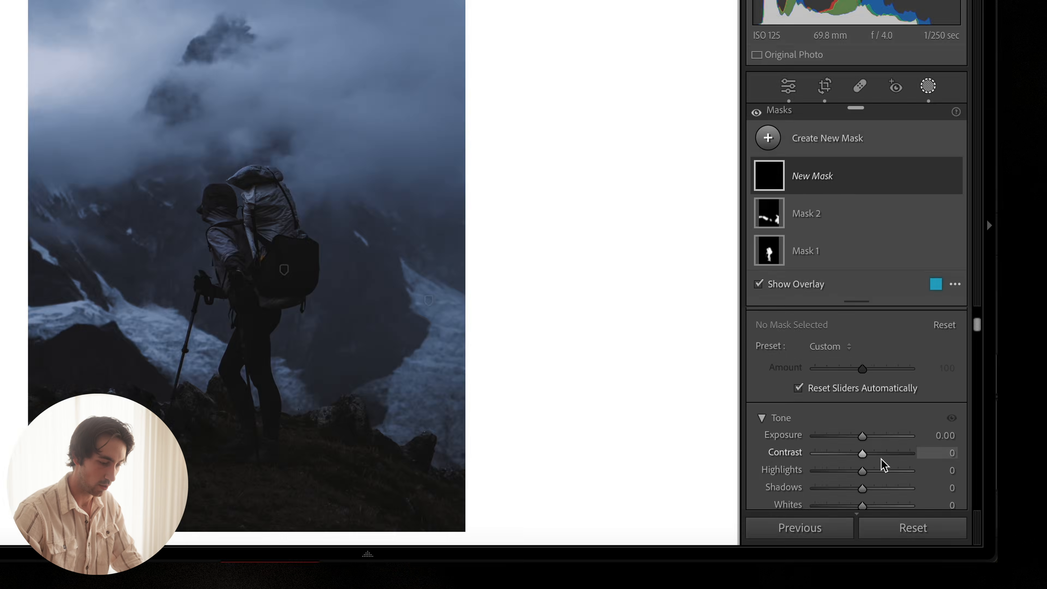
scroll(914, 479, down, 3)
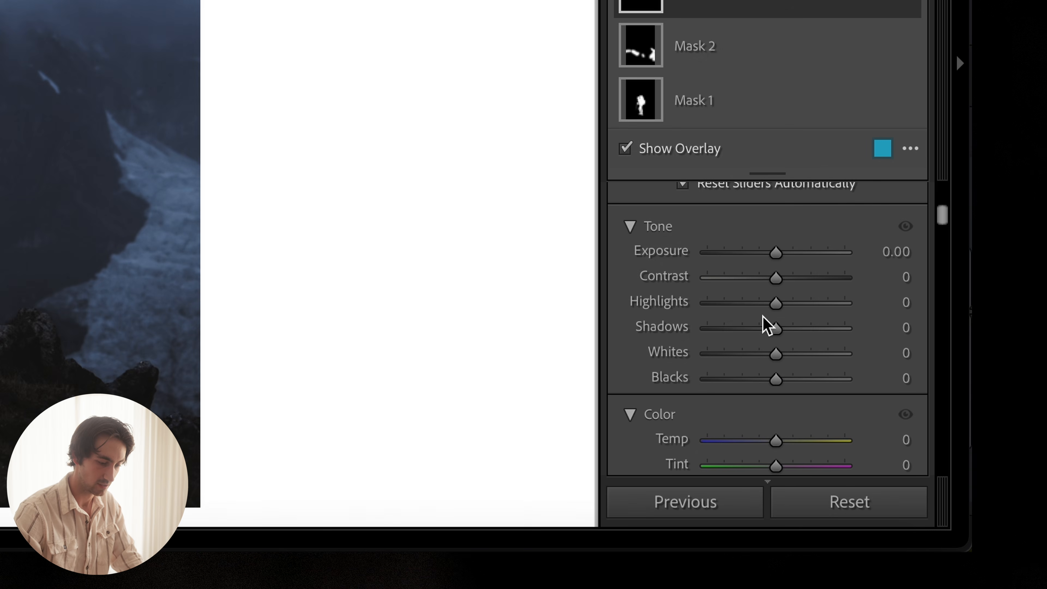
key(o)
drag(774, 328, 769, 334)
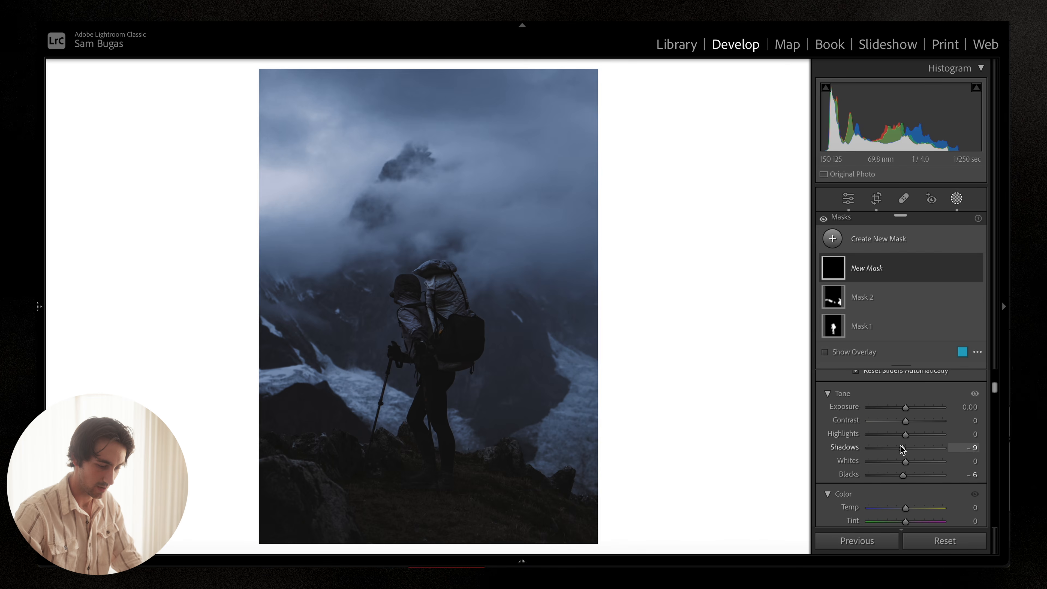
click(384, 207)
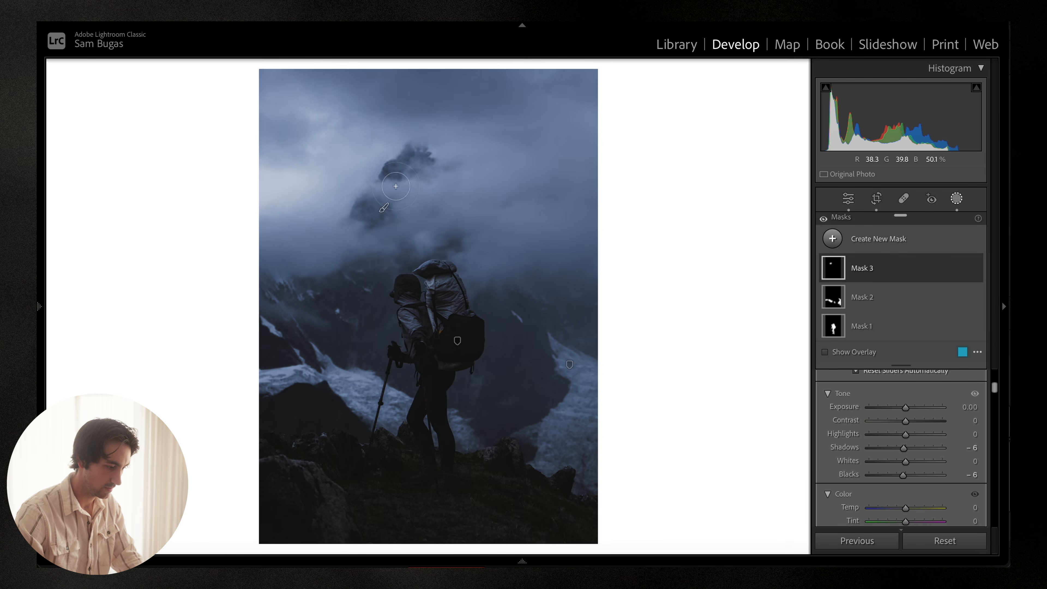
mouse_move(396, 186)
mouse_down()
mouse_move(444, 234)
mouse_move(414, 254)
mouse_up()
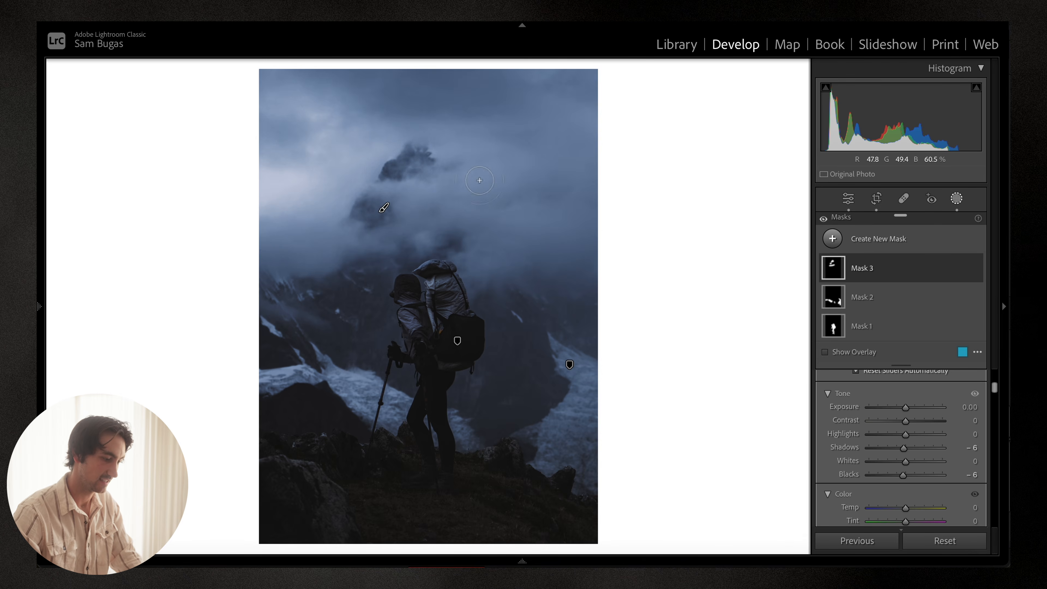
Step: Add a Linear Gradient from the bottom edge up to the hiker's legs and set its Exposure to 1.04
click(833, 238)
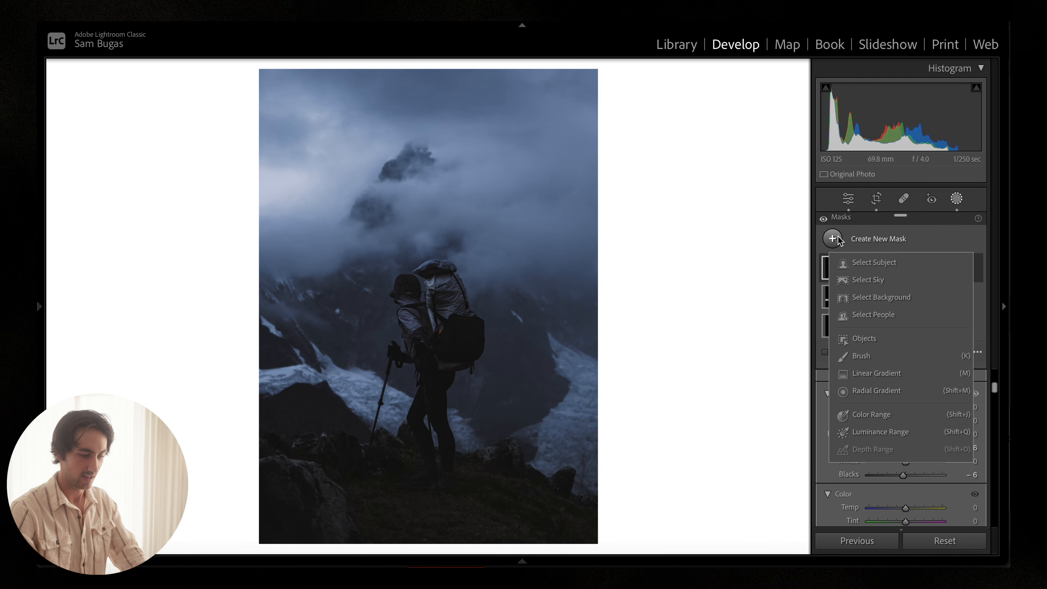
click(877, 373)
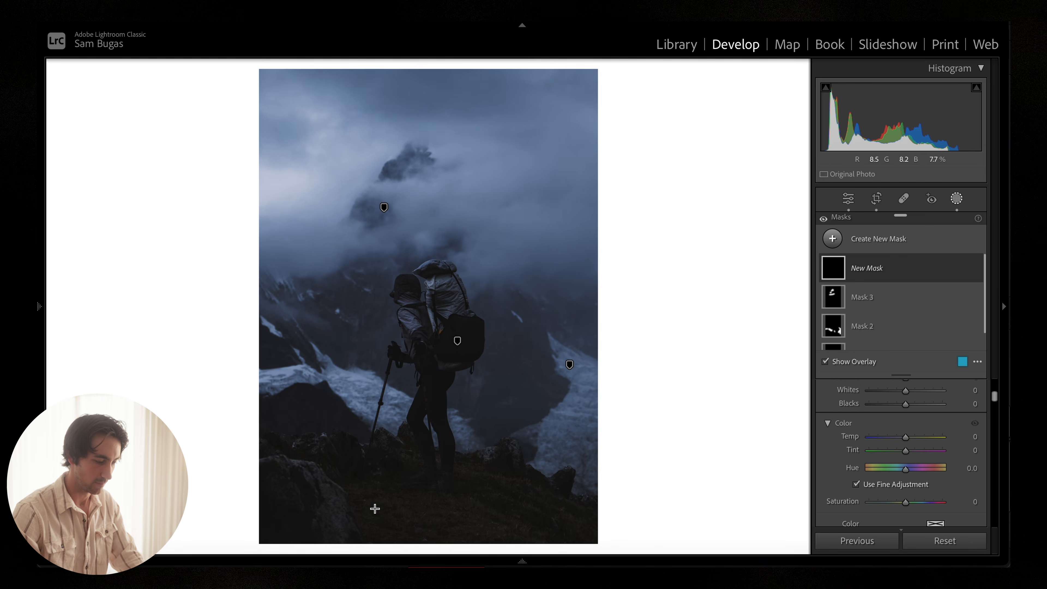
drag(363, 523, 388, 384)
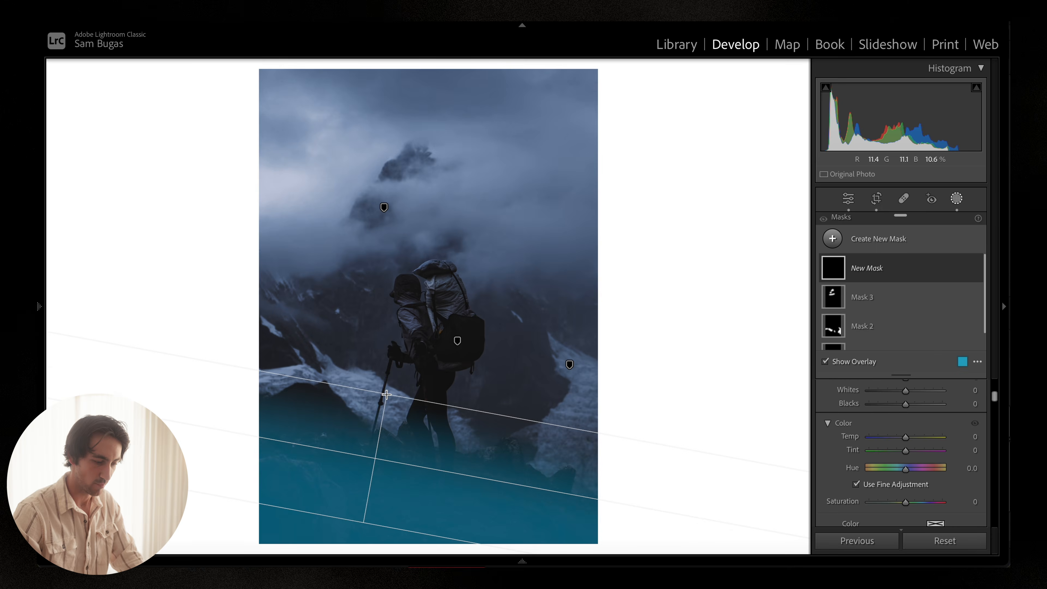
scroll(923, 413, up, 5)
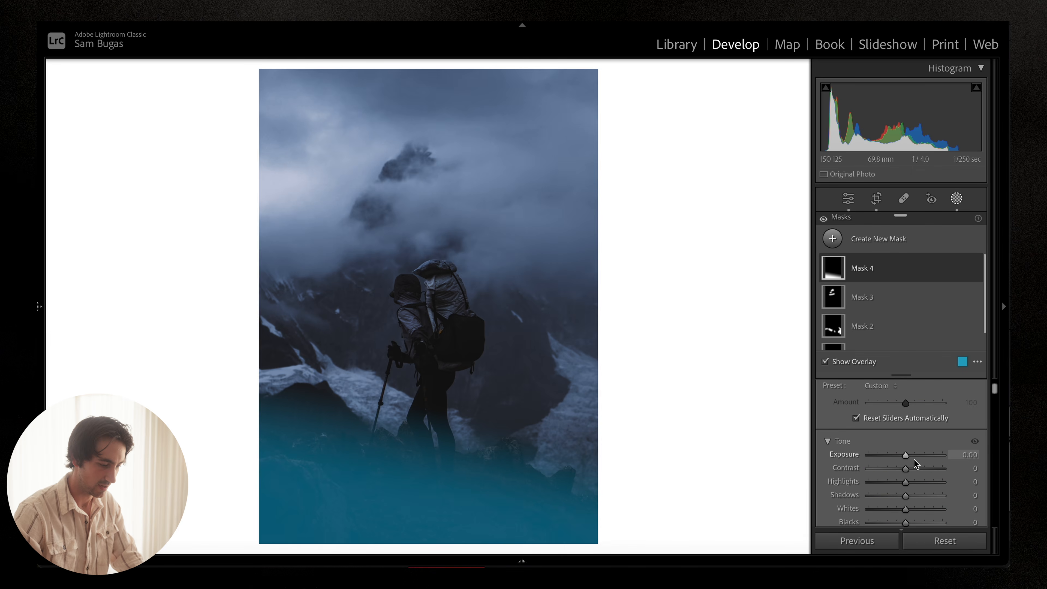
key(o)
drag(909, 457, 918, 457)
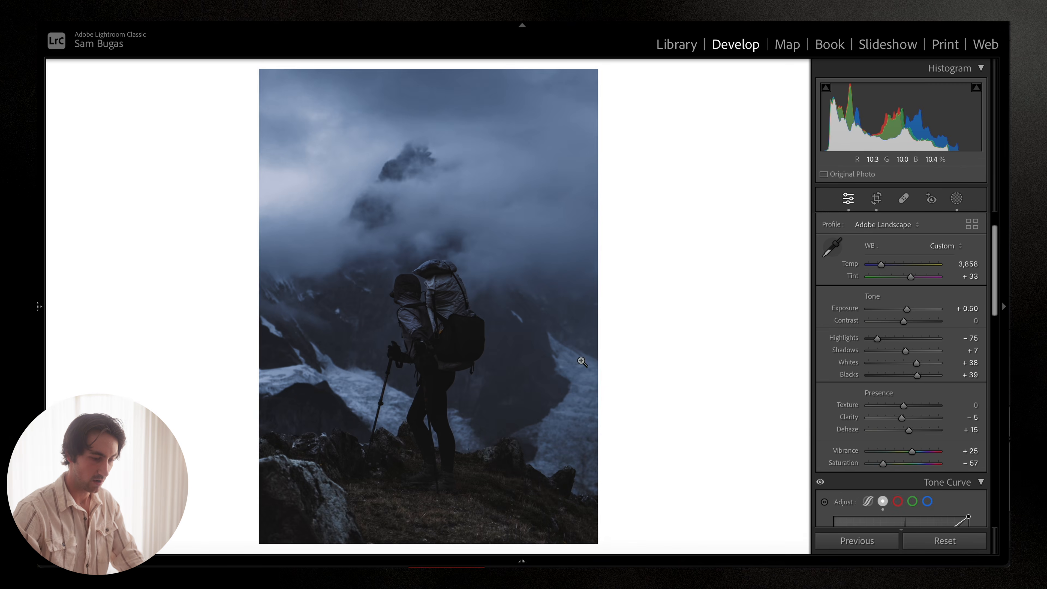
Step: Deselect the masks and toggle all masks on and off to compare the photo before and after
click(957, 199)
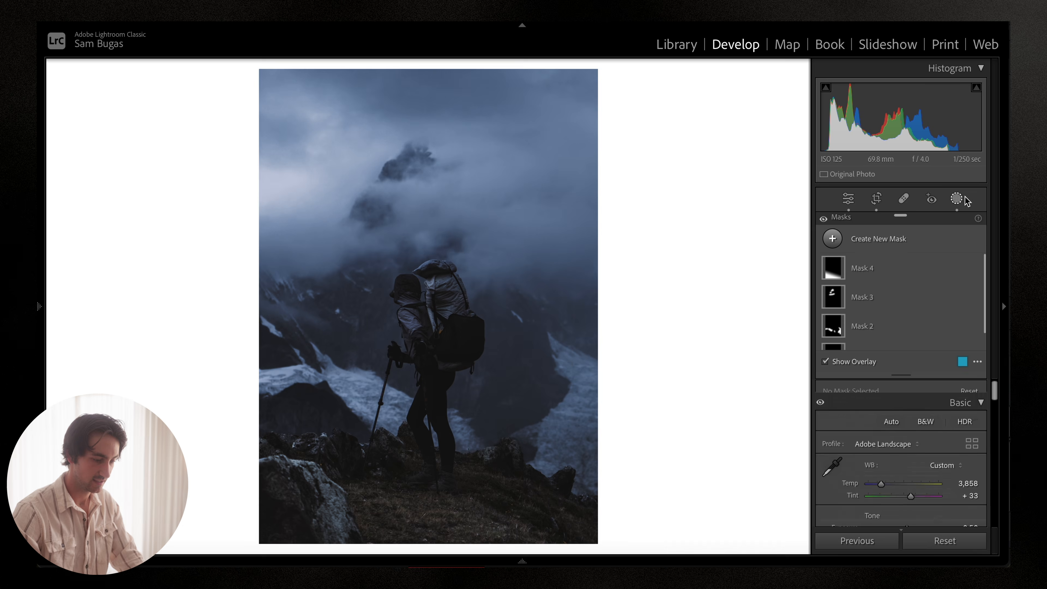
click(824, 220)
click(825, 220)
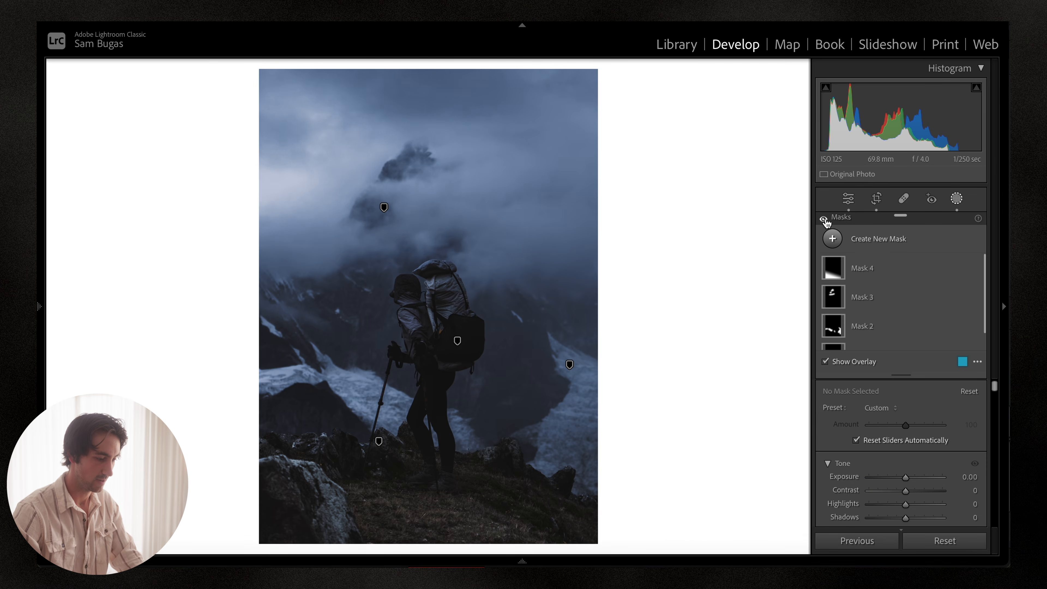
click(825, 220)
click(825, 220)
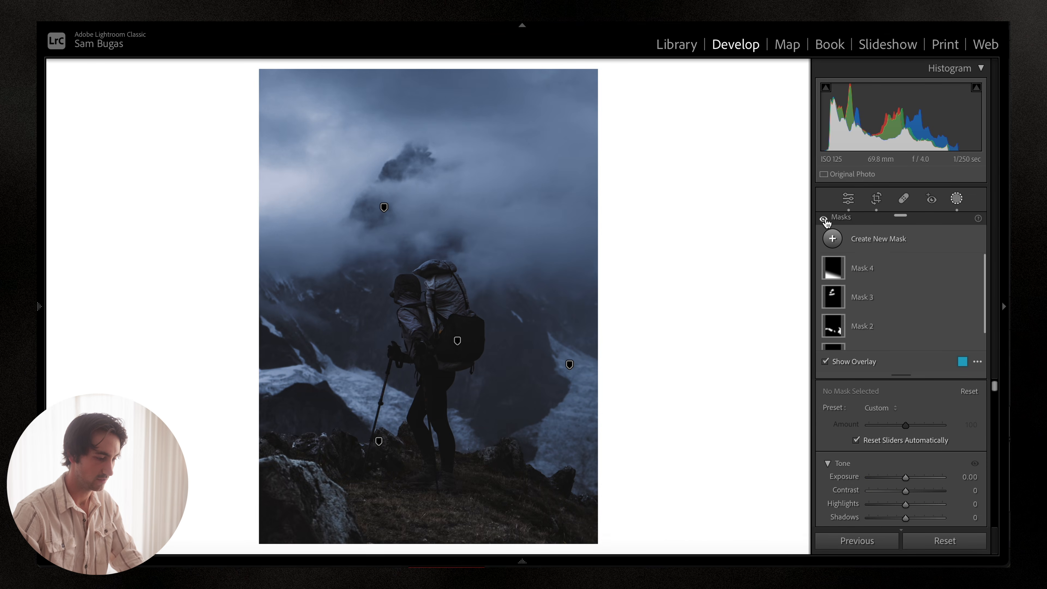
click(825, 220)
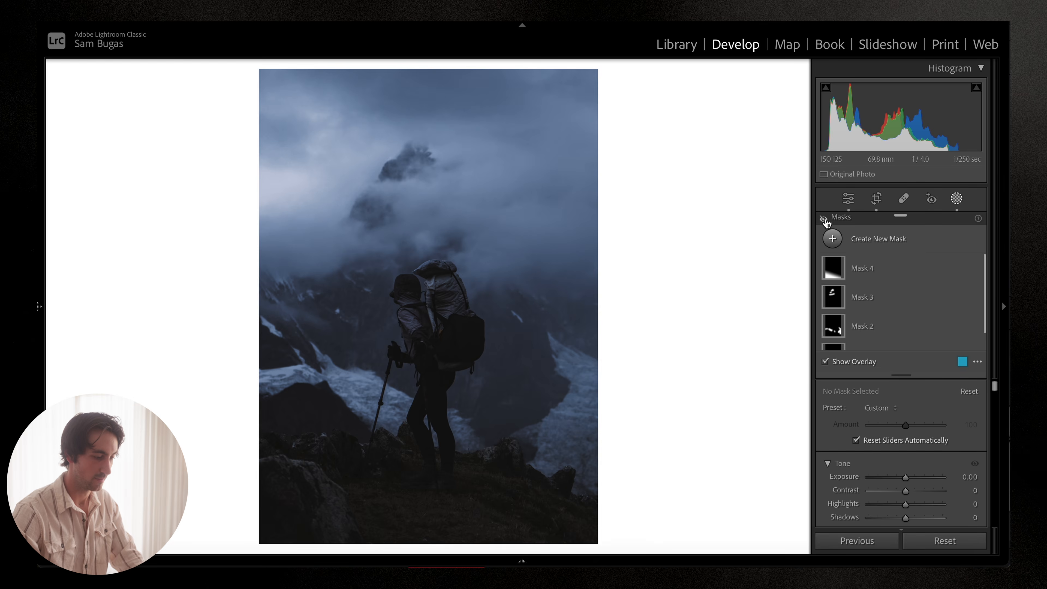
click(825, 220)
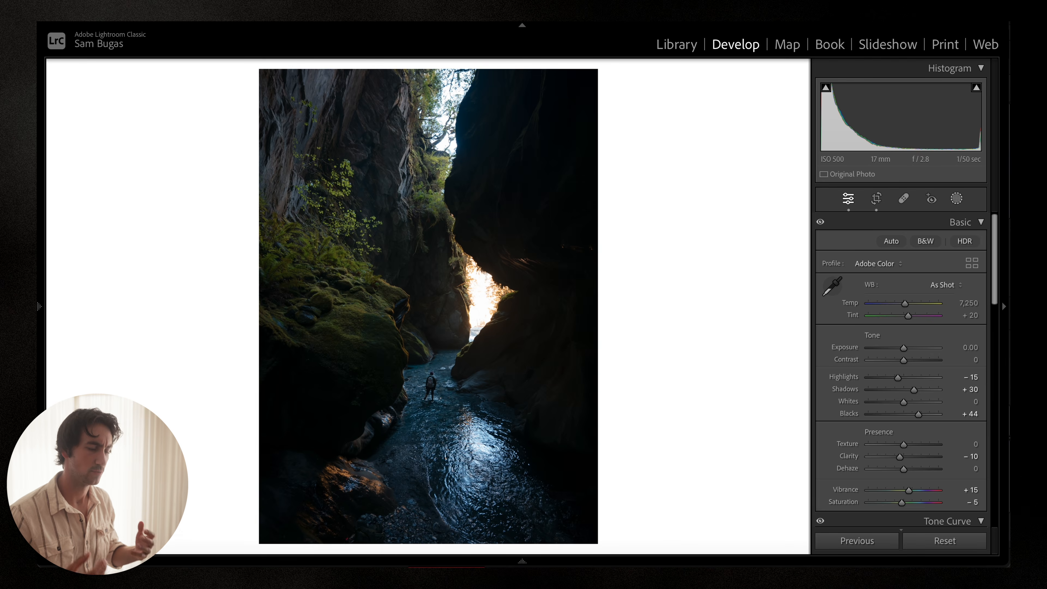
Step: On the canyon photo, draw a Radial Gradient over the bright gap between the rock walls and nudge it into place
click(955, 200)
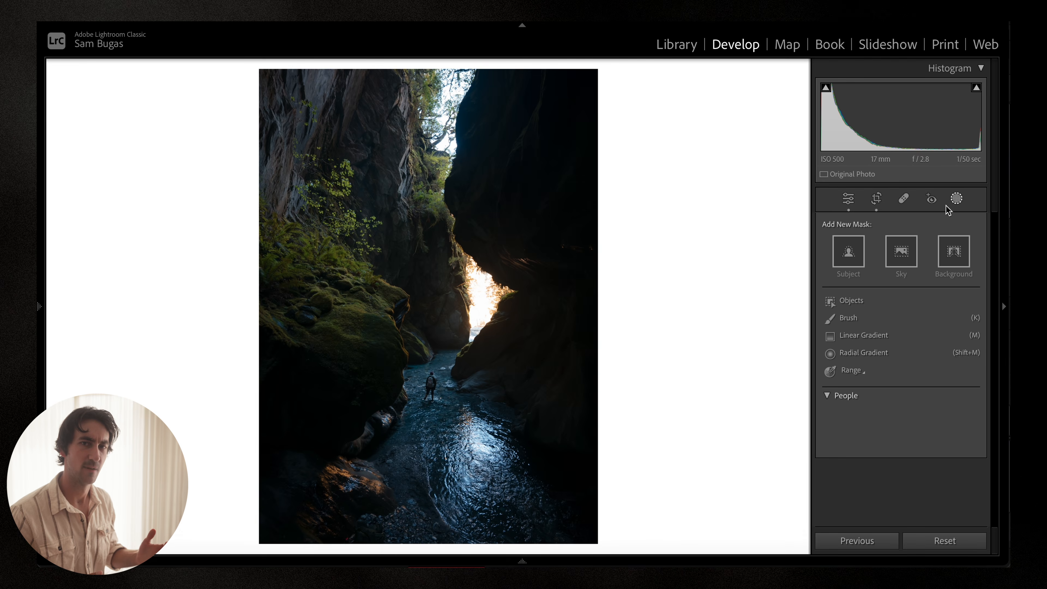
click(863, 353)
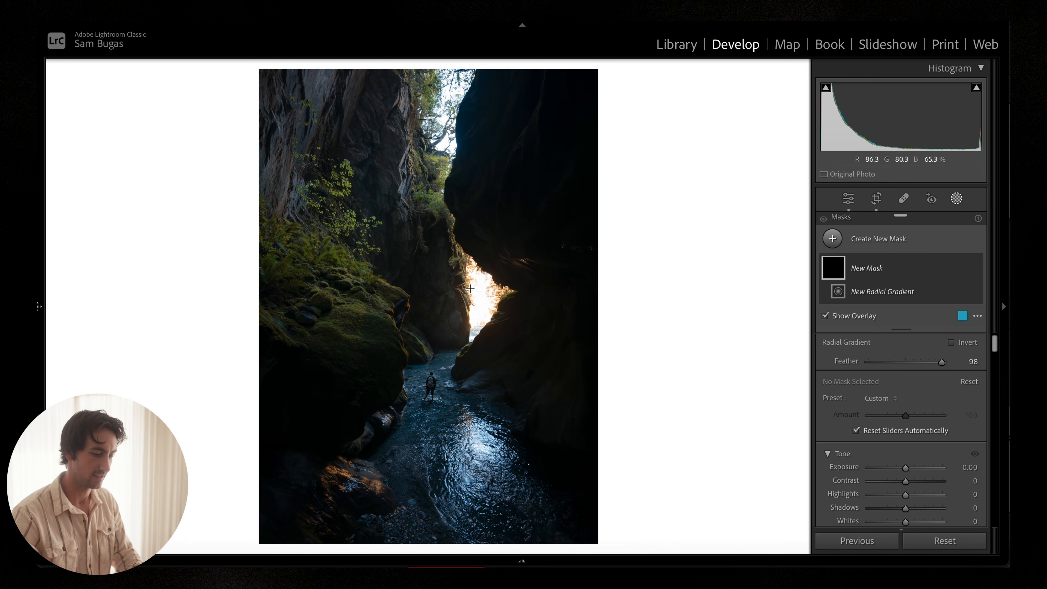
drag(470, 289, 521, 357)
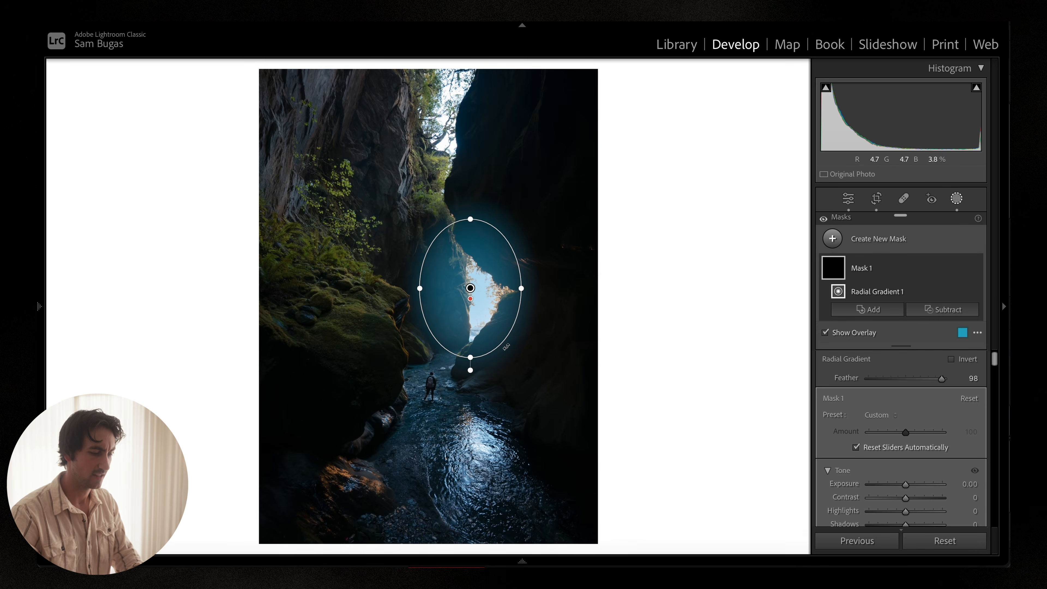
drag(485, 323, 491, 333)
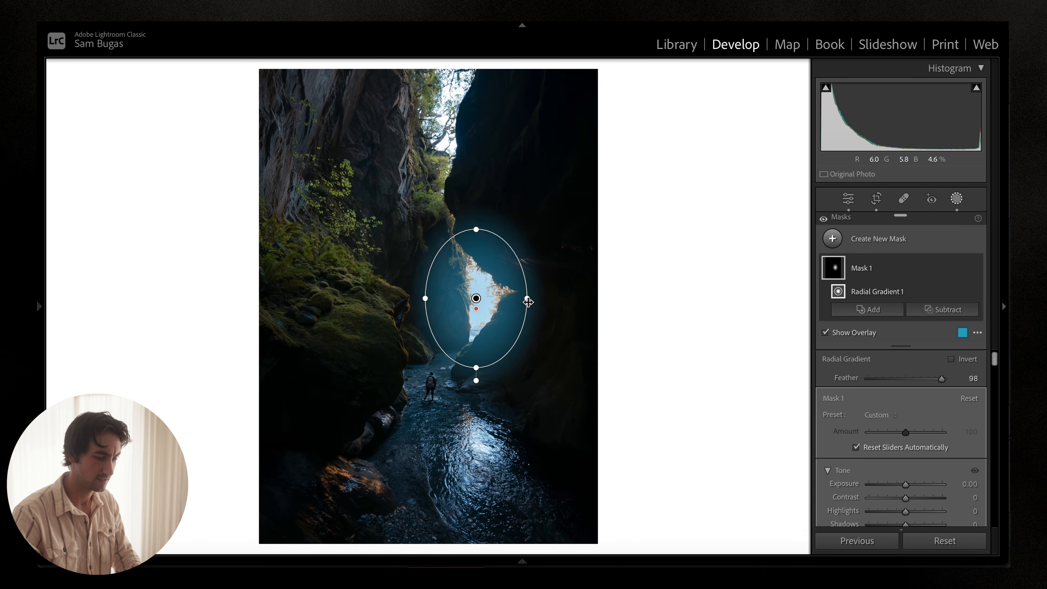
Step: Reshape the radial gradient by pulling its side edge inward and lowering its top edge over the bright gap
drag(528, 302, 514, 297)
drag(476, 230, 477, 246)
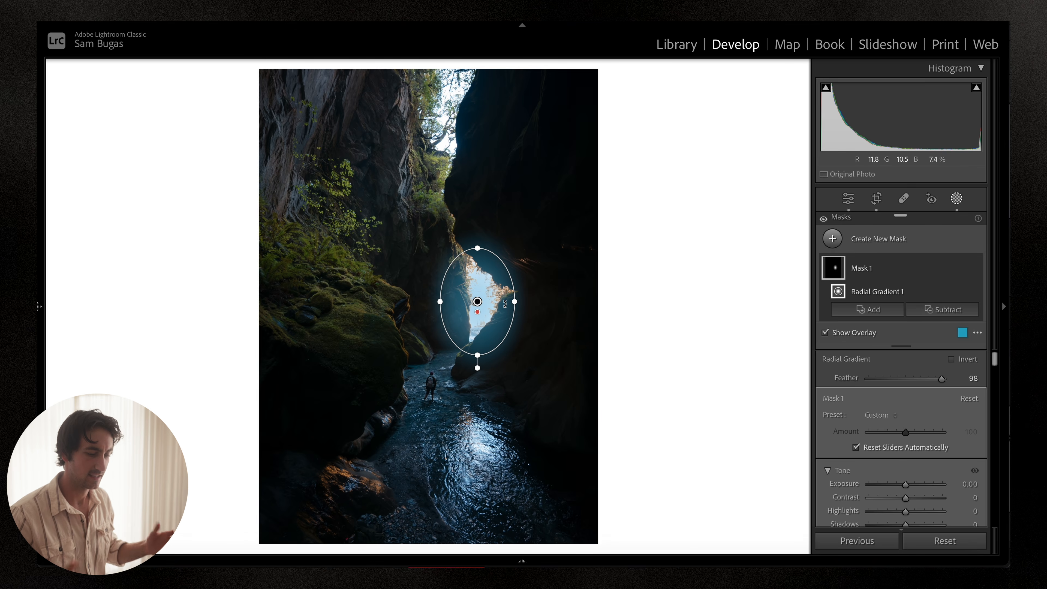
Step: Hide the mask overlay and set the radial mask's Exposure to 0.11, Clarity to -29 and Dehaze to -16
scroll(918, 422, down, 2)
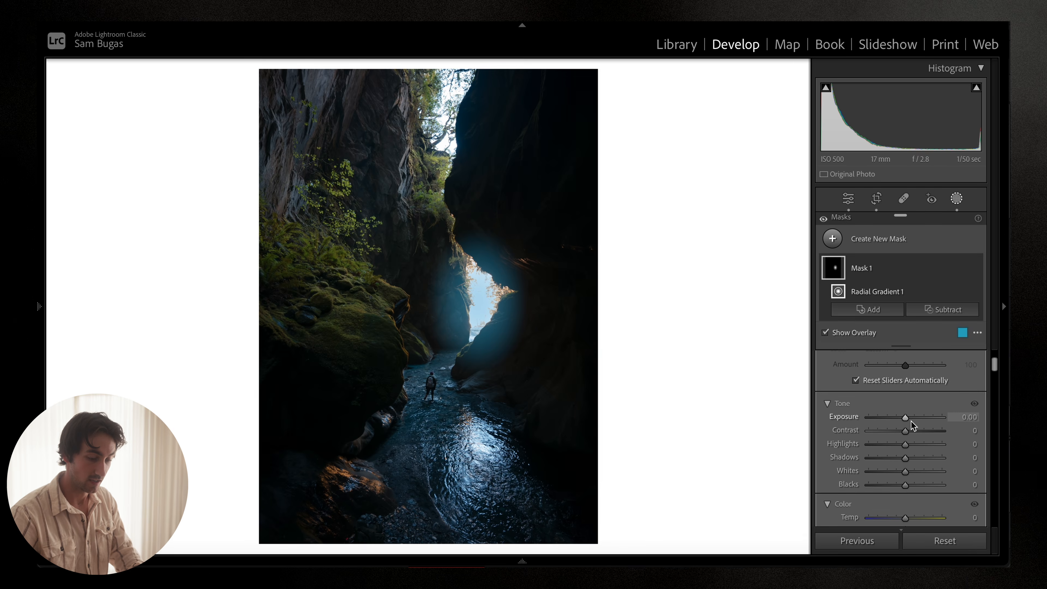
key(o)
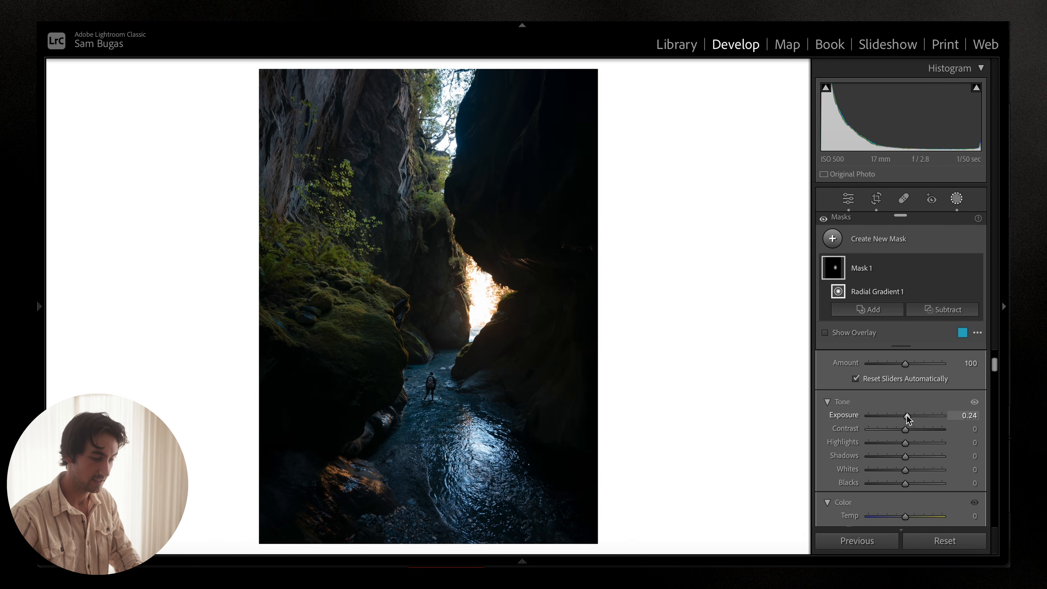
scroll(907, 415, down, 2)
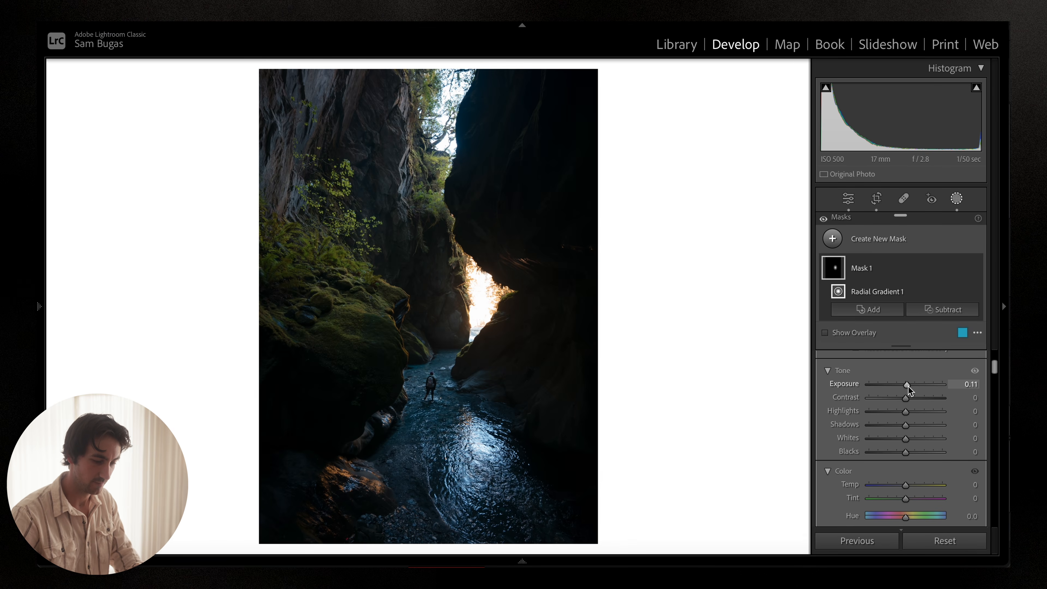
scroll(909, 386, down, 6)
scroll(909, 389, down, 5)
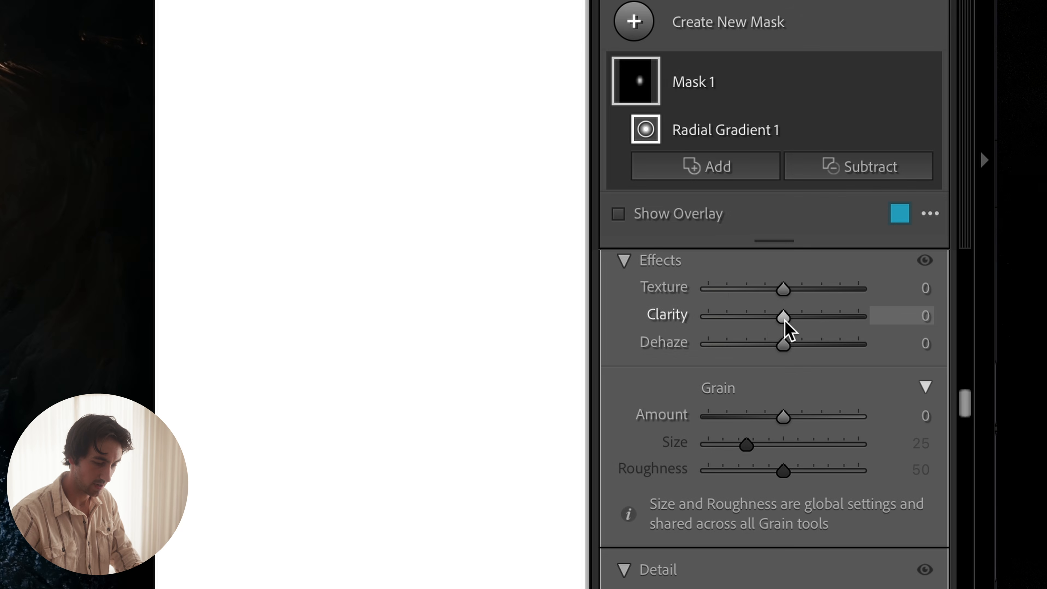
drag(784, 320, 766, 343)
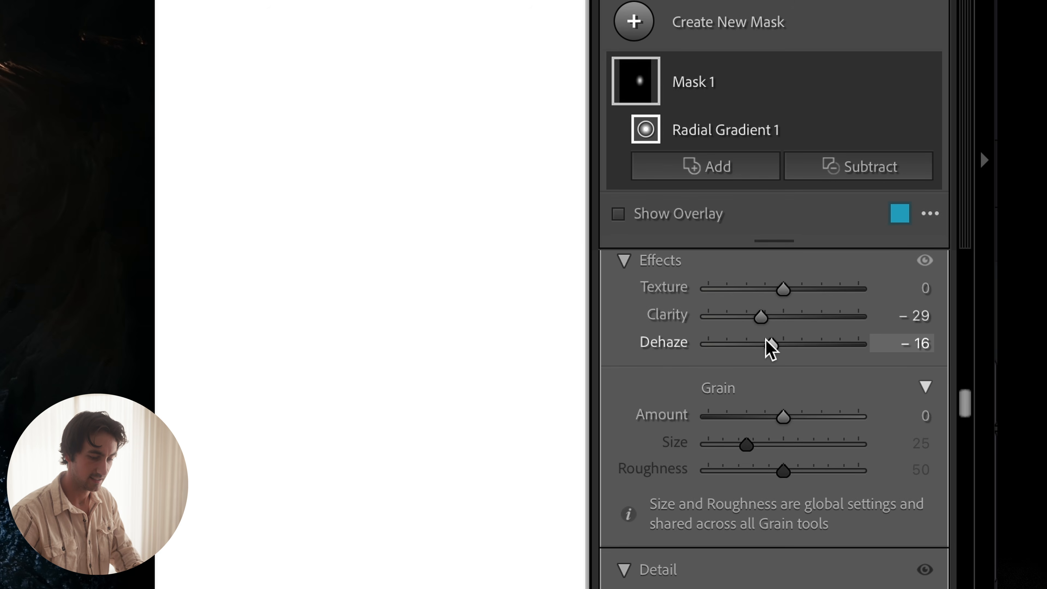
Step: Lower the white point of the radial mask's tone curve to an output of 246
scroll(767, 348, up, 5)
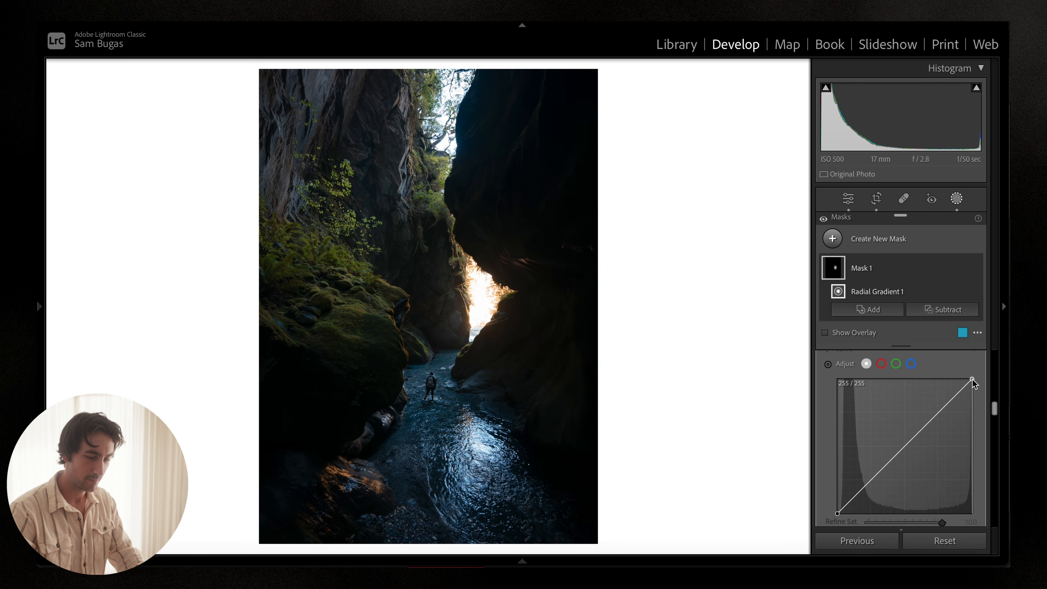
drag(972, 379, 976, 382)
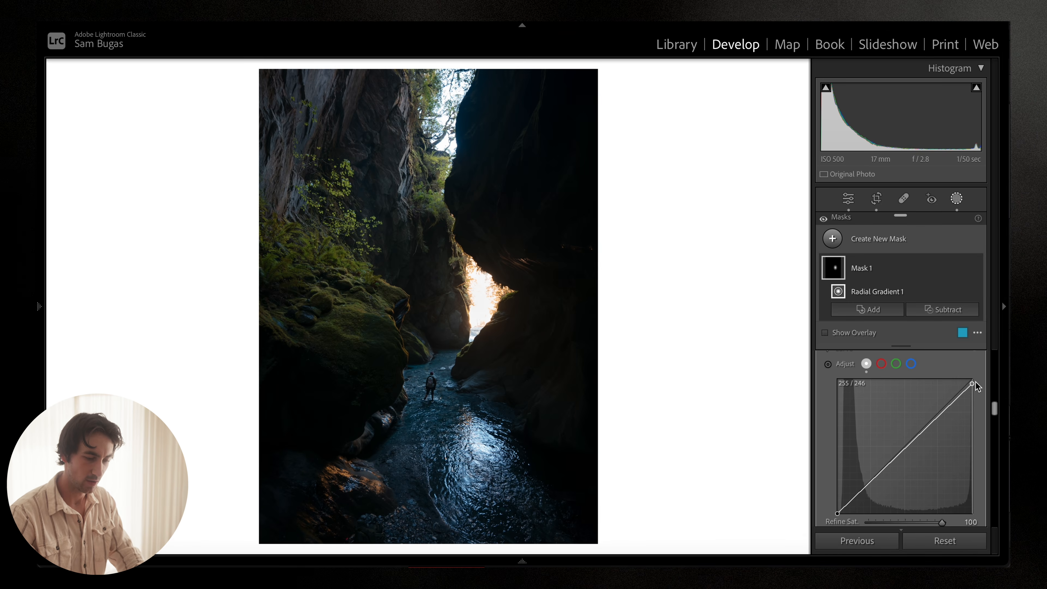
drag(976, 382, 977, 381)
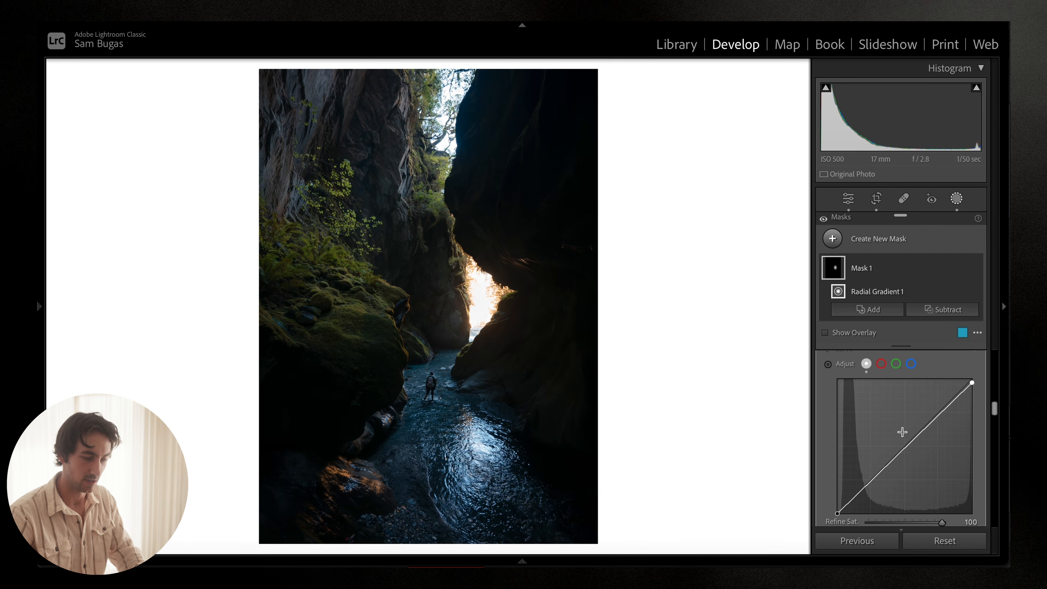
Step: Widen the radial gradient by pulling its left edge outward over the canyon gap
scroll(901, 417, up, 3)
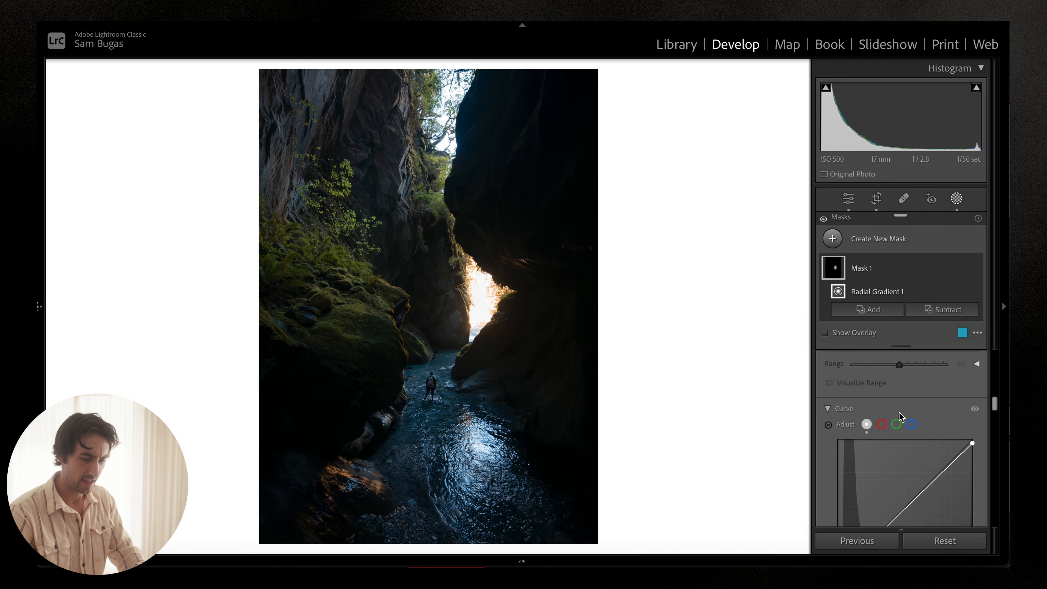
scroll(901, 417, up, 10)
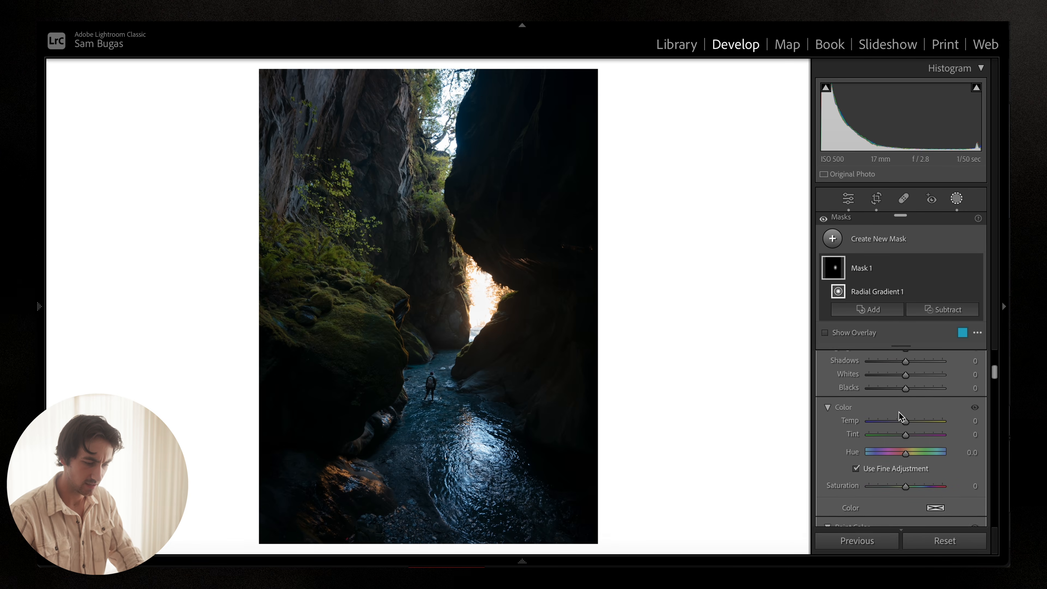
scroll(903, 425, up, 1)
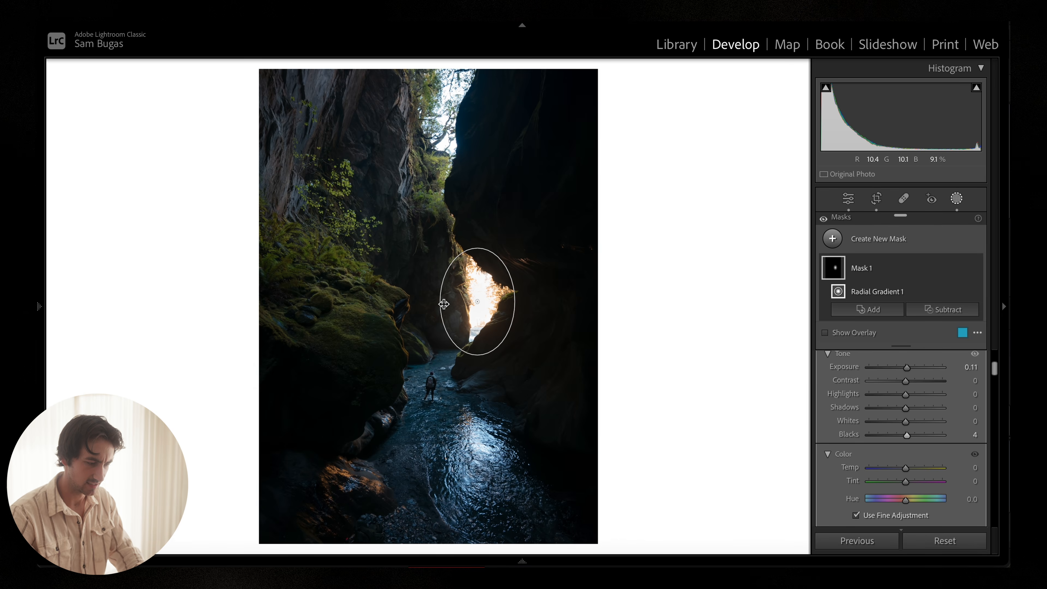
drag(444, 304, 433, 304)
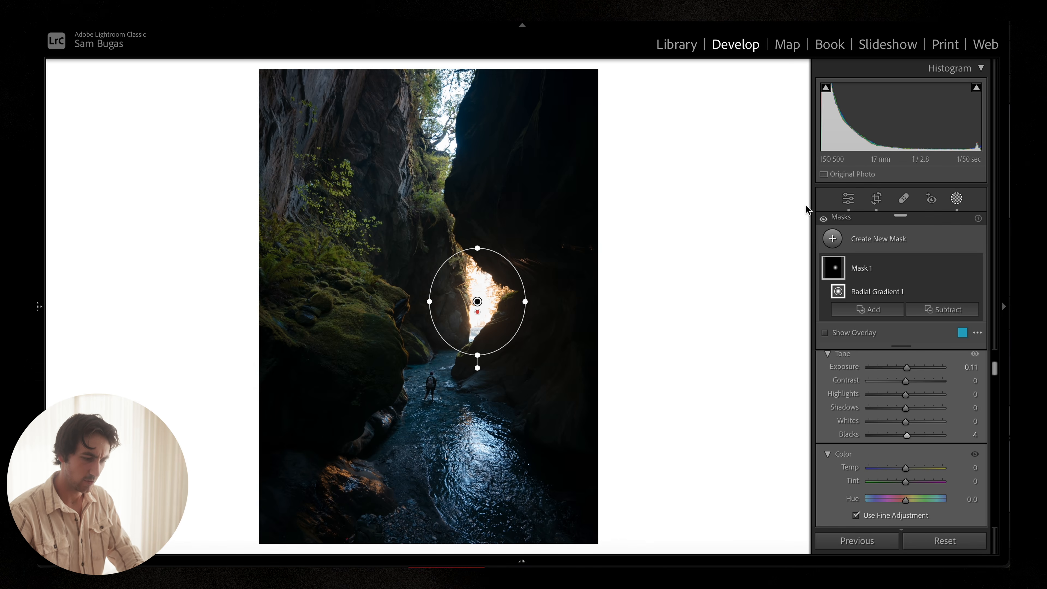
Step: Toggle the radial mask's visibility on and off to compare its effect
click(976, 269)
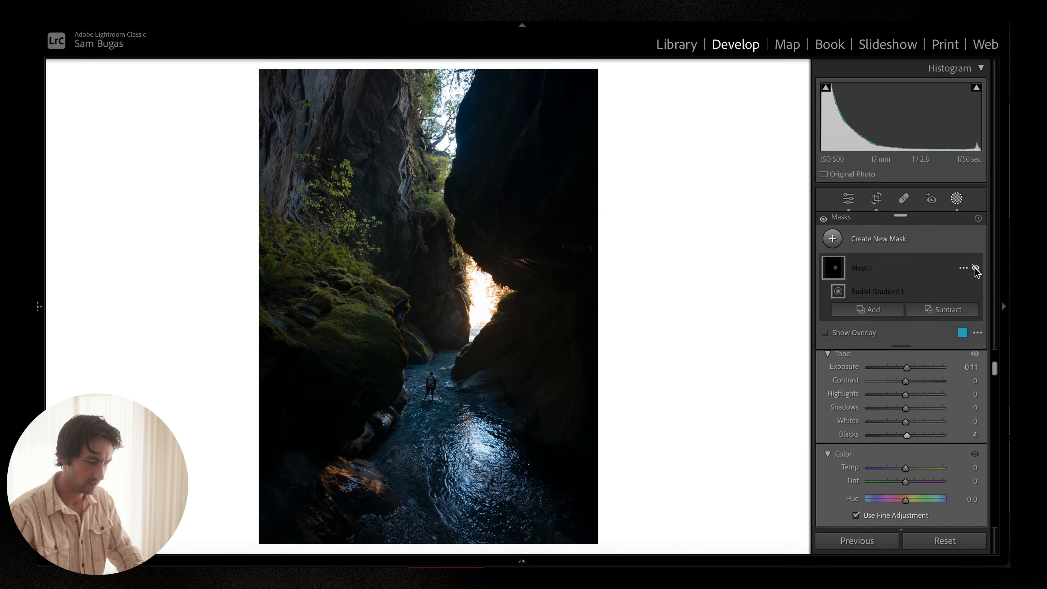
click(975, 269)
click(976, 269)
click(975, 269)
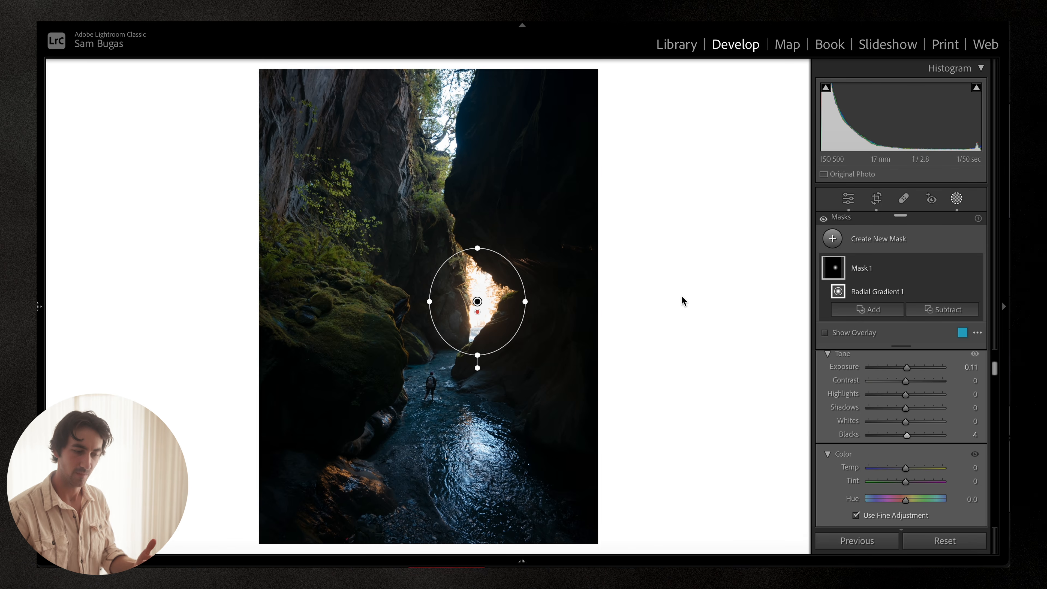
Step: Create a new Brush mask with a brush size of 16
click(832, 239)
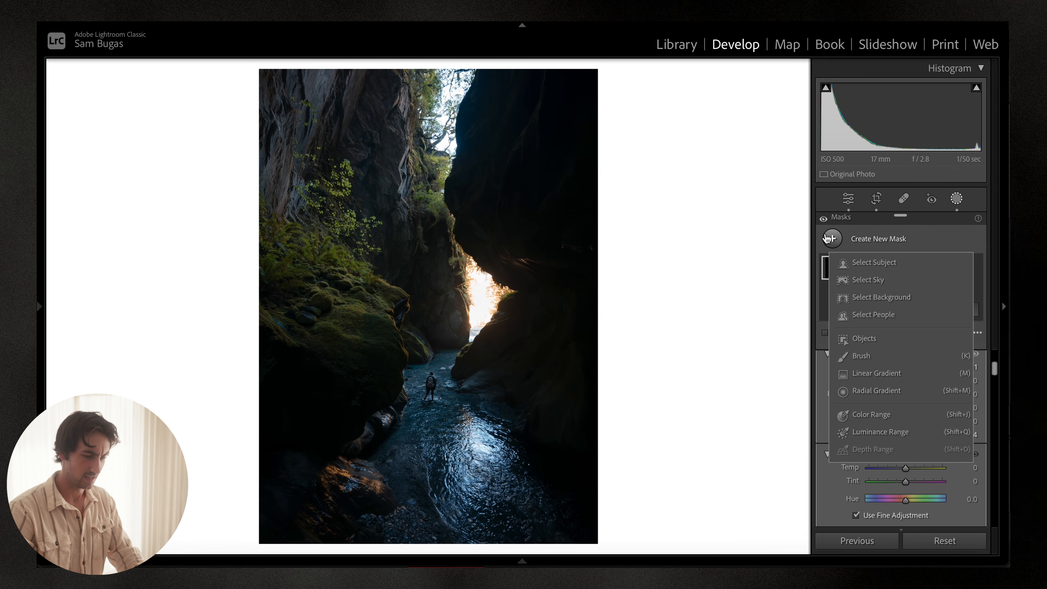
click(831, 238)
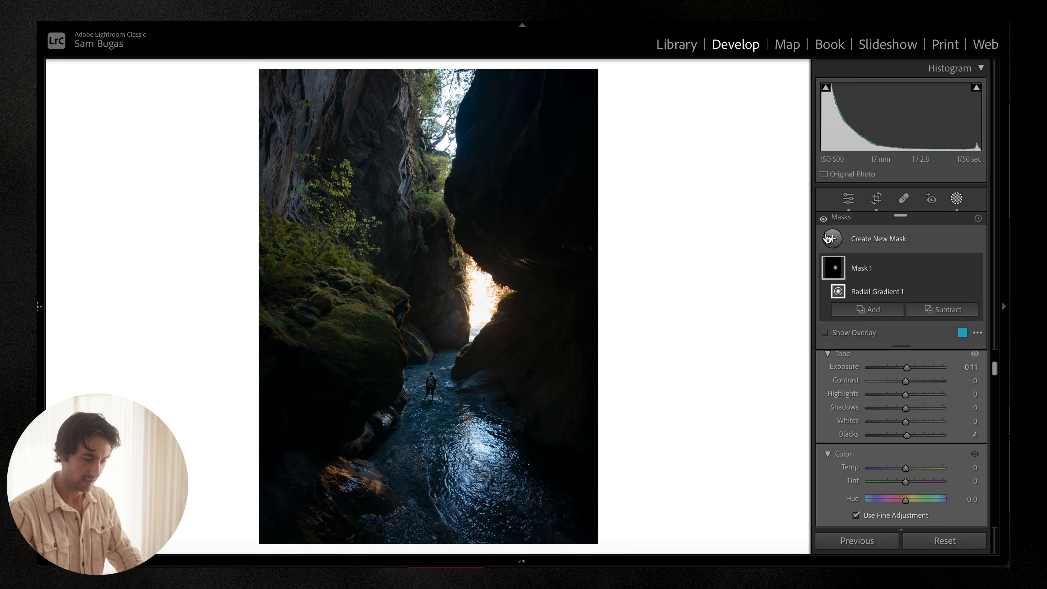
click(832, 238)
click(862, 356)
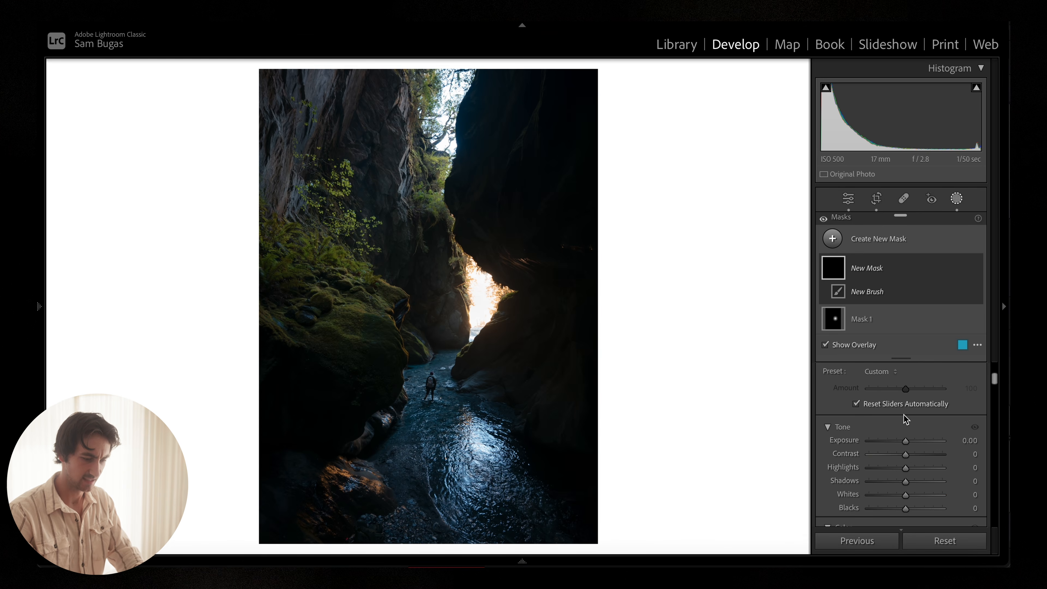
drag(909, 414, 944, 414)
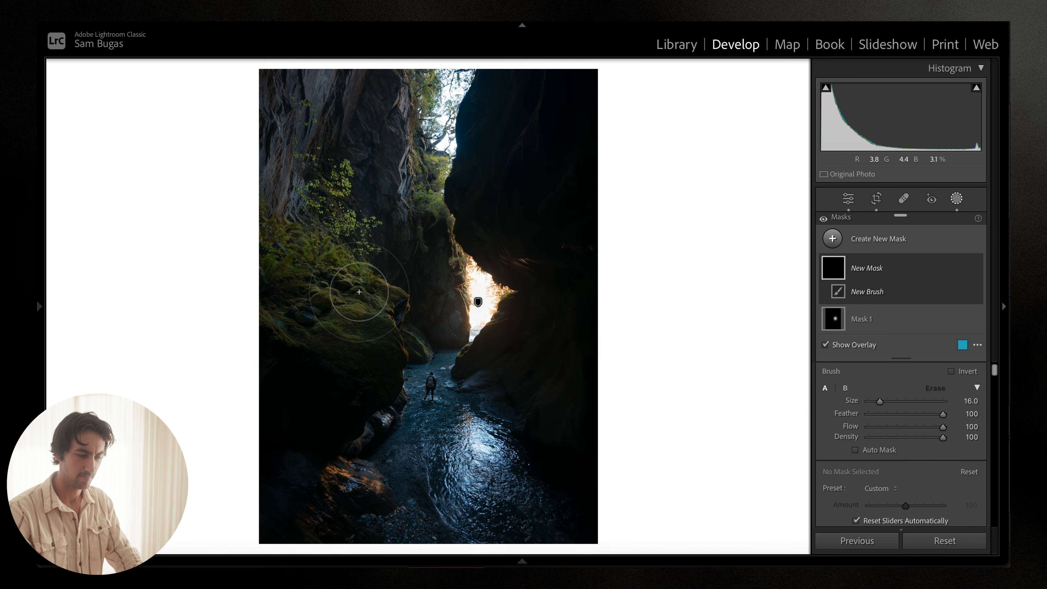
Step: Set the new brush mask's Clarity to -23, Whites to 10 and Blacks to -7
scroll(892, 386, down, 2)
scroll(892, 386, down, 2)
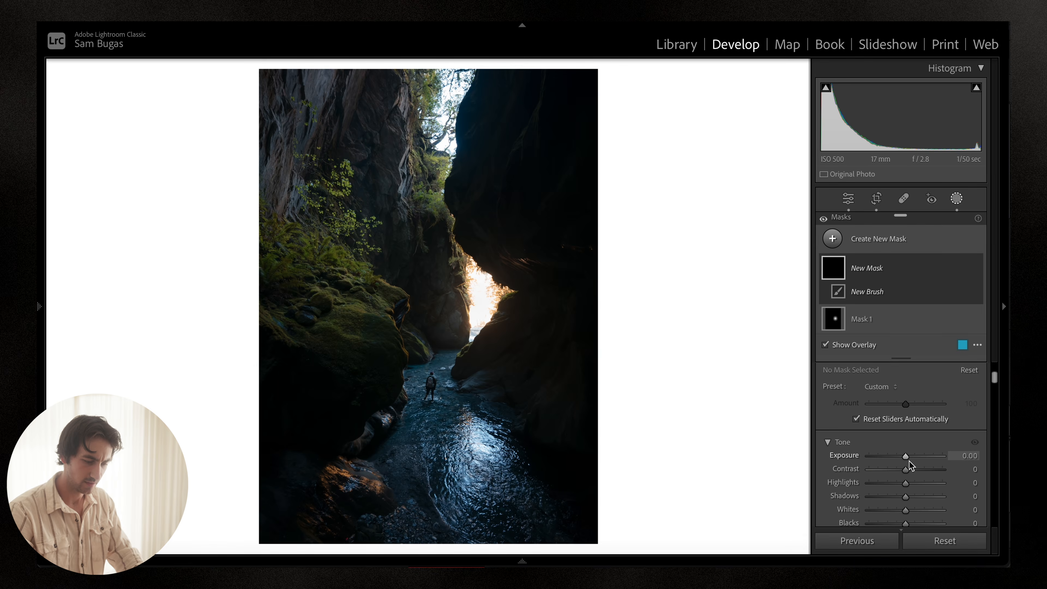
key(o)
drag(909, 460, 911, 460)
scroll(911, 460, down, 10)
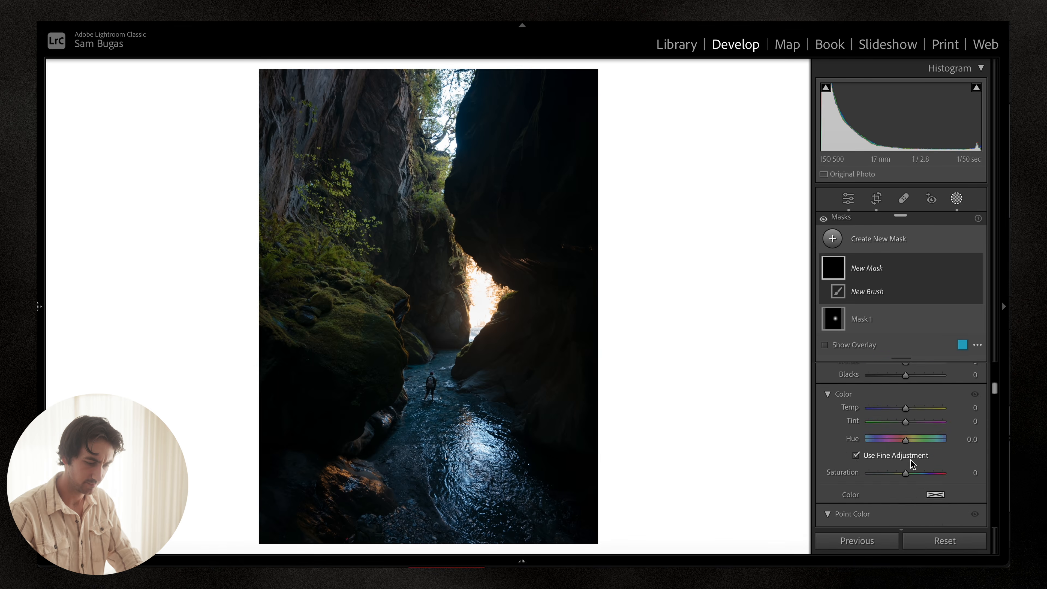
scroll(911, 461, down, 8)
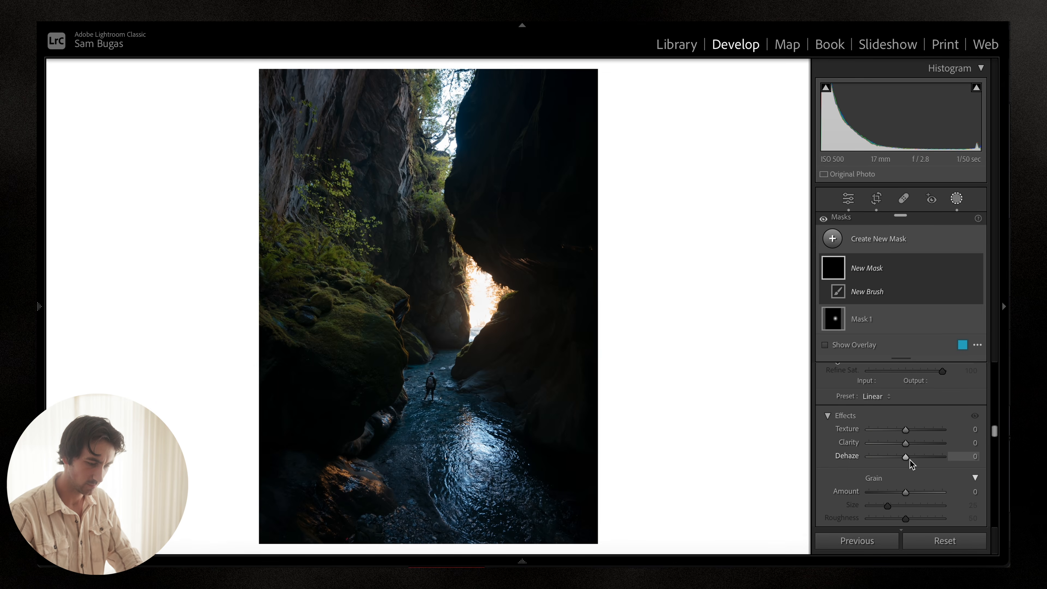
drag(909, 443, 900, 444)
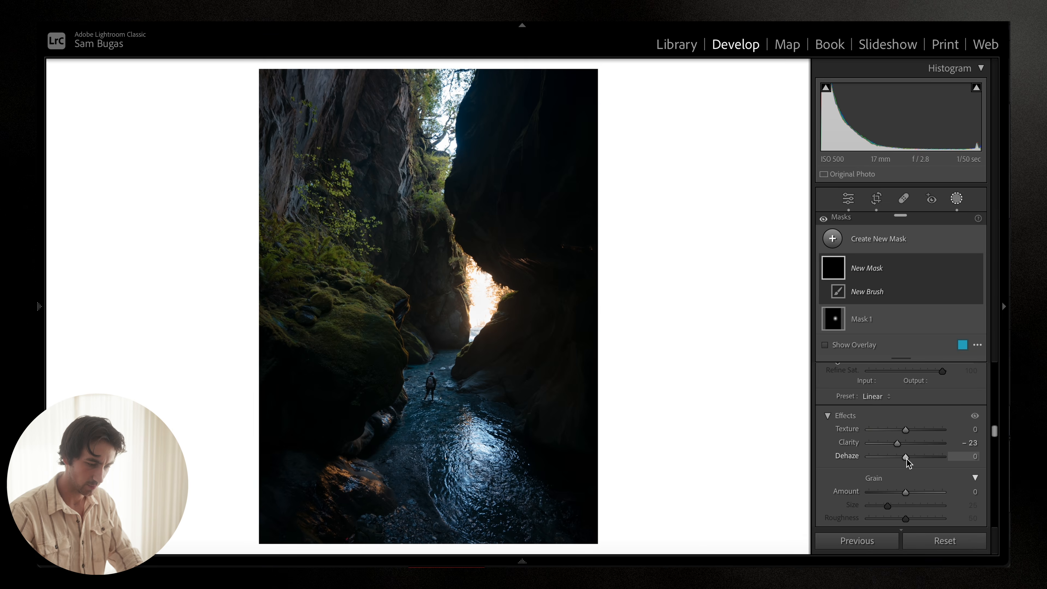
scroll(909, 412, up, 15)
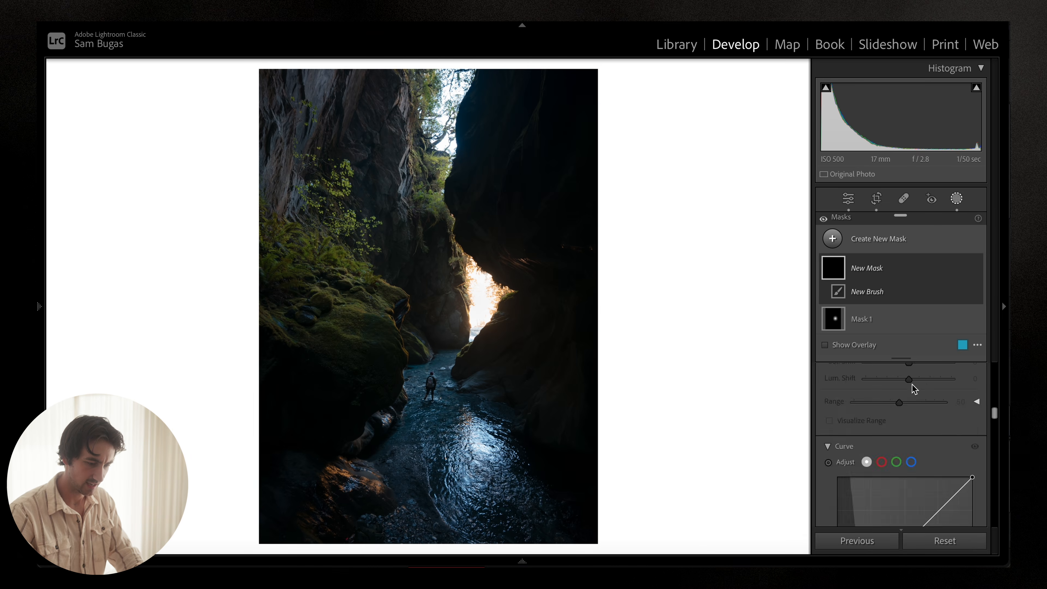
scroll(910, 412, down, 2)
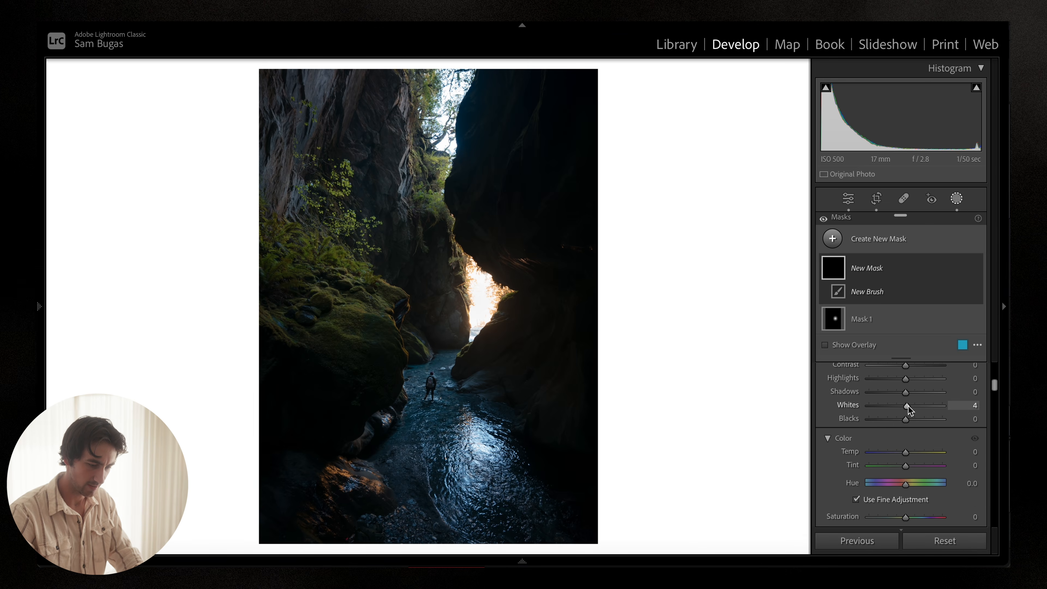
drag(909, 406, 911, 406)
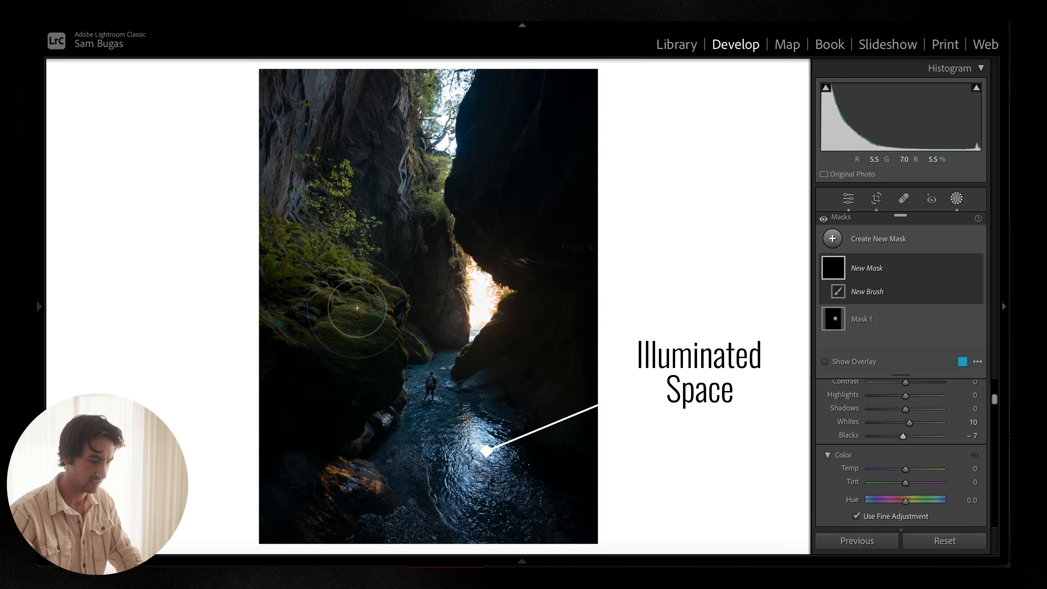
Step: Paint the brush mask over the mossy rocks, the cliff beside the bright gap, and the lit water
drag(372, 325, 313, 231)
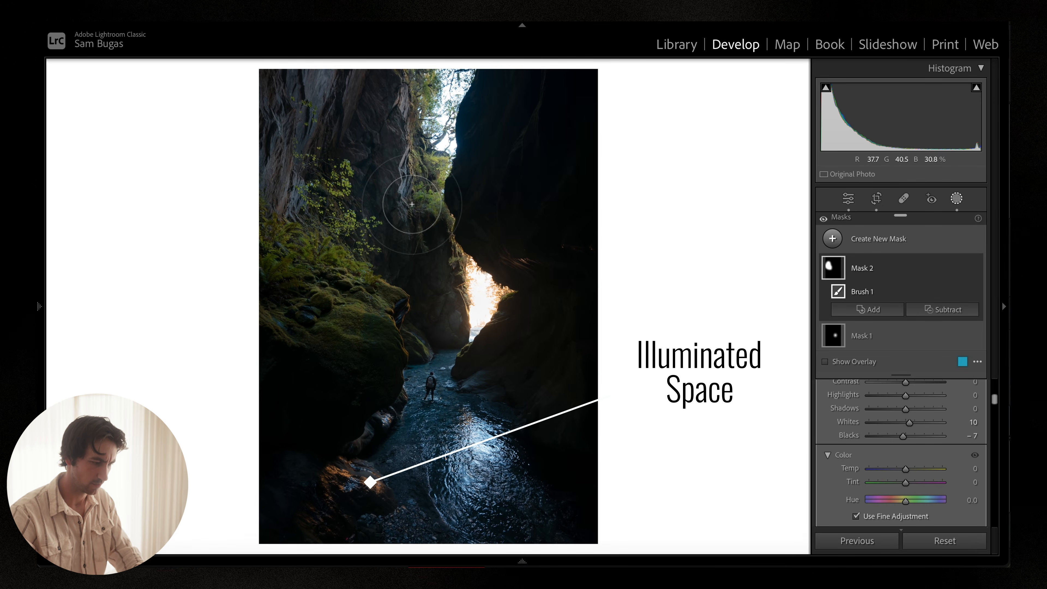
drag(412, 204, 452, 279)
scroll(453, 278, down, 1)
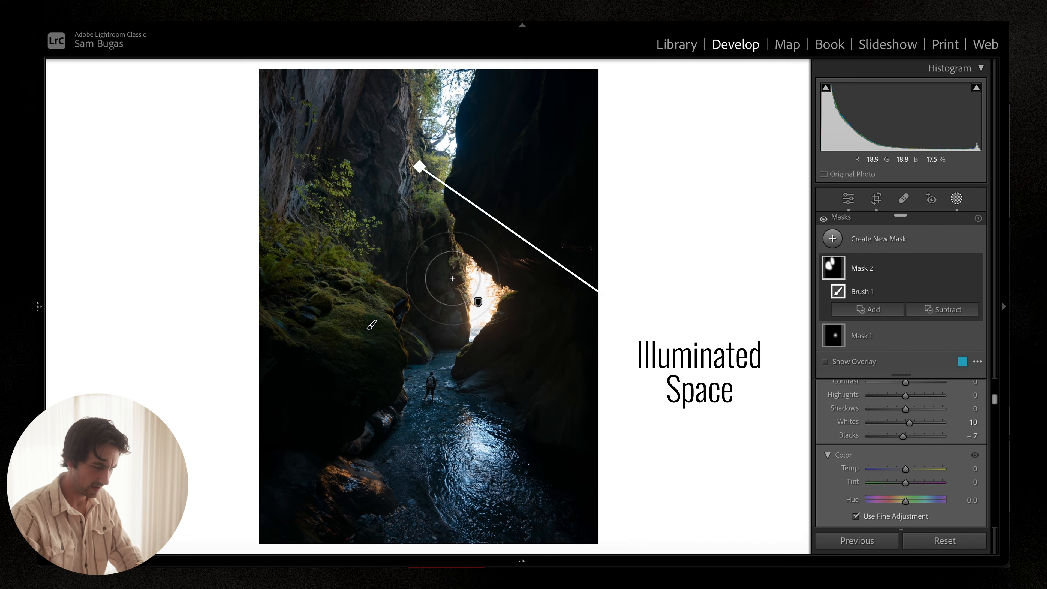
scroll(452, 278, down, 5)
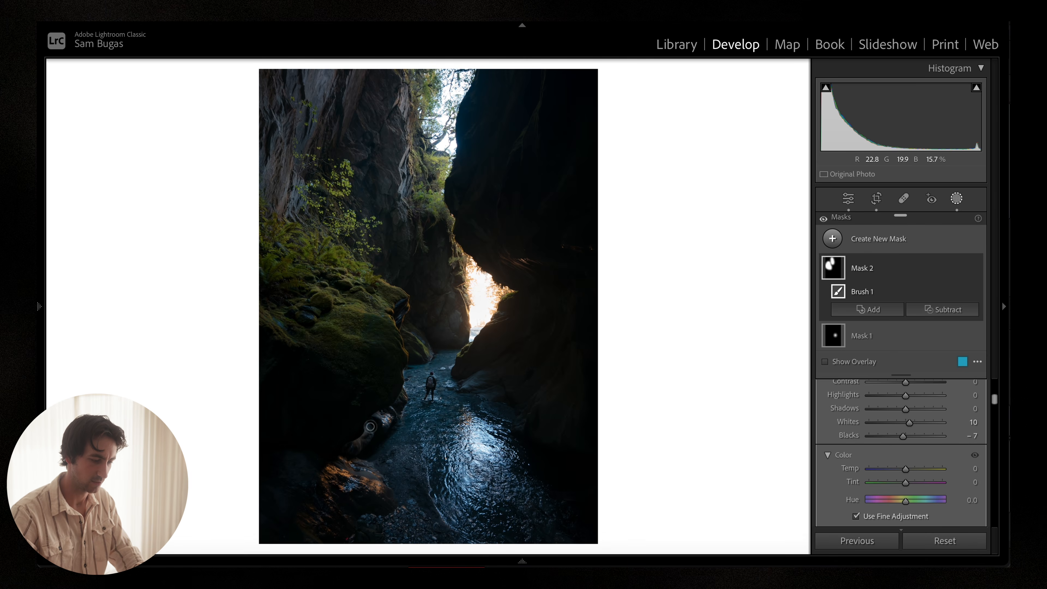
drag(397, 318, 409, 306)
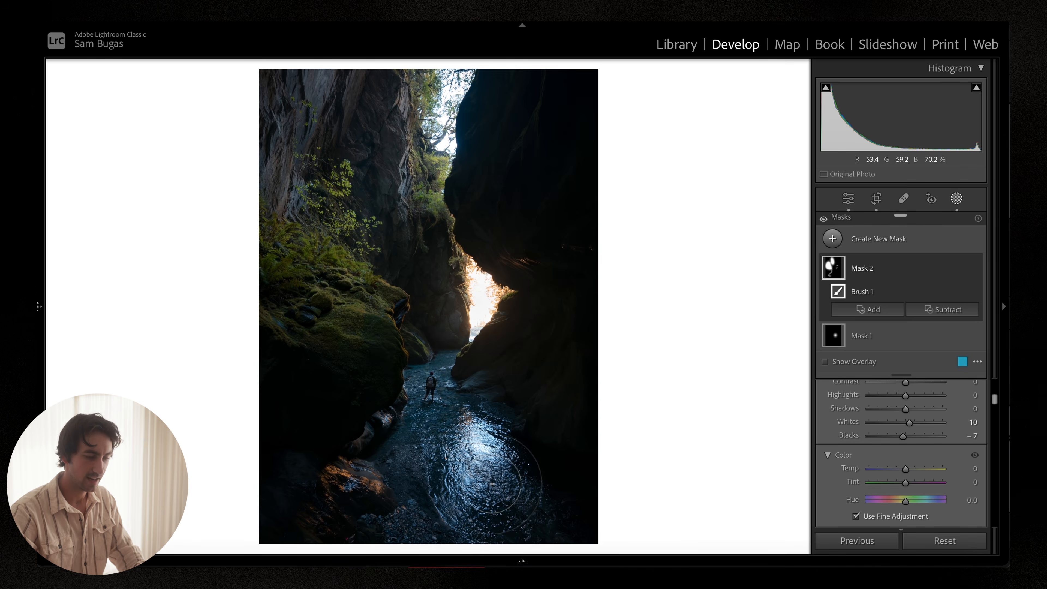
drag(492, 484, 492, 484)
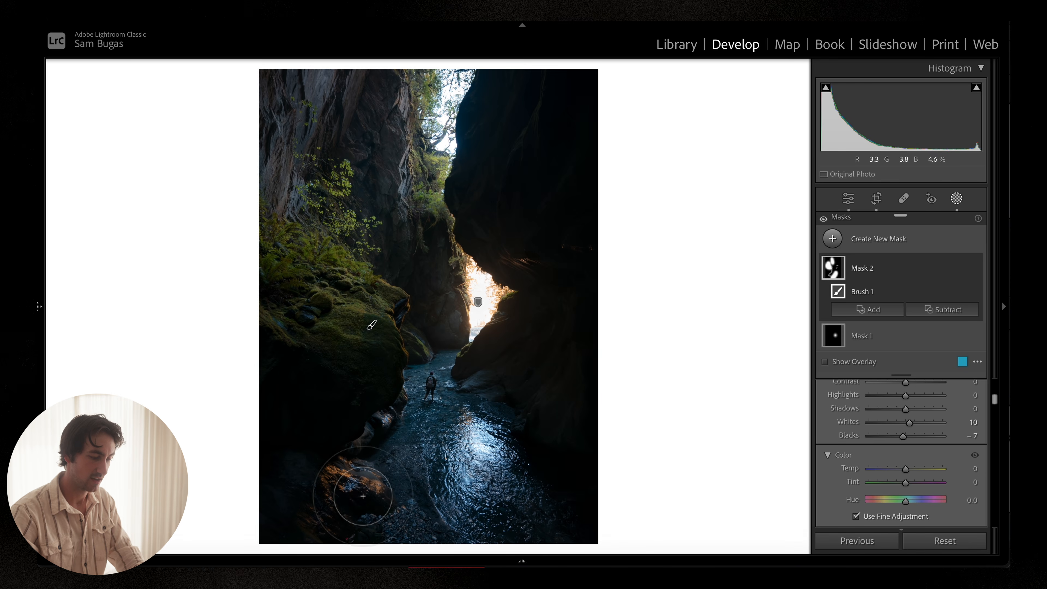
Step: Toggle all masks on and off repeatedly to compare the canyon photo before and after
click(823, 219)
click(822, 219)
click(822, 219)
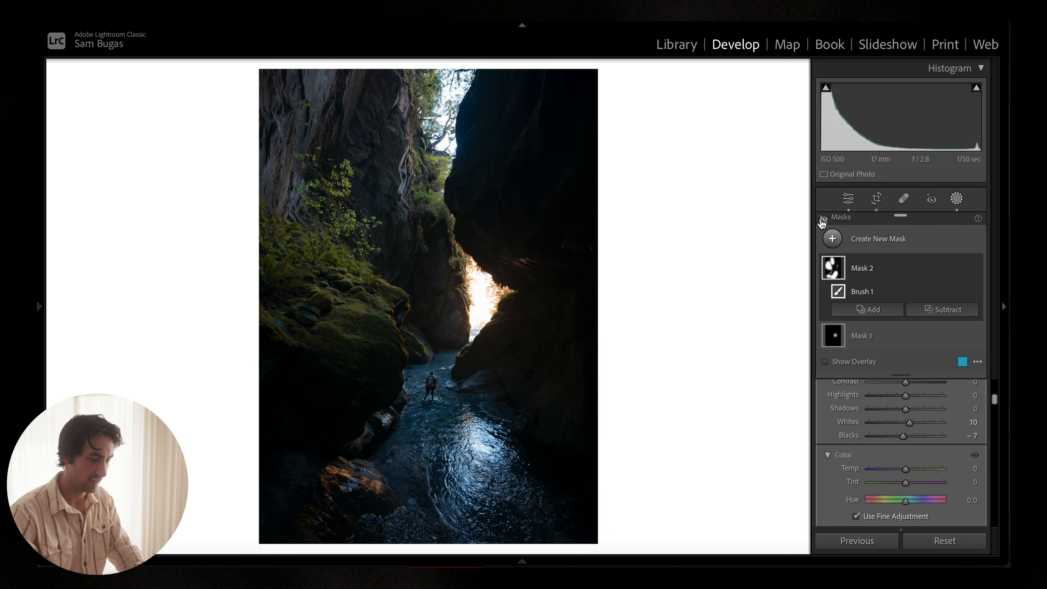
click(822, 219)
click(823, 219)
click(822, 219)
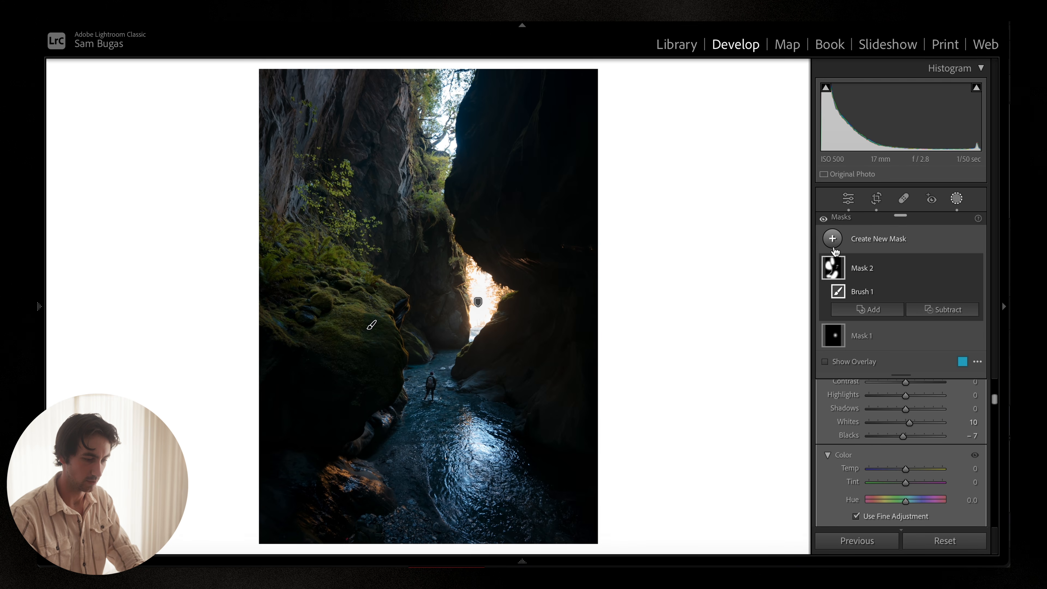
click(823, 220)
click(823, 219)
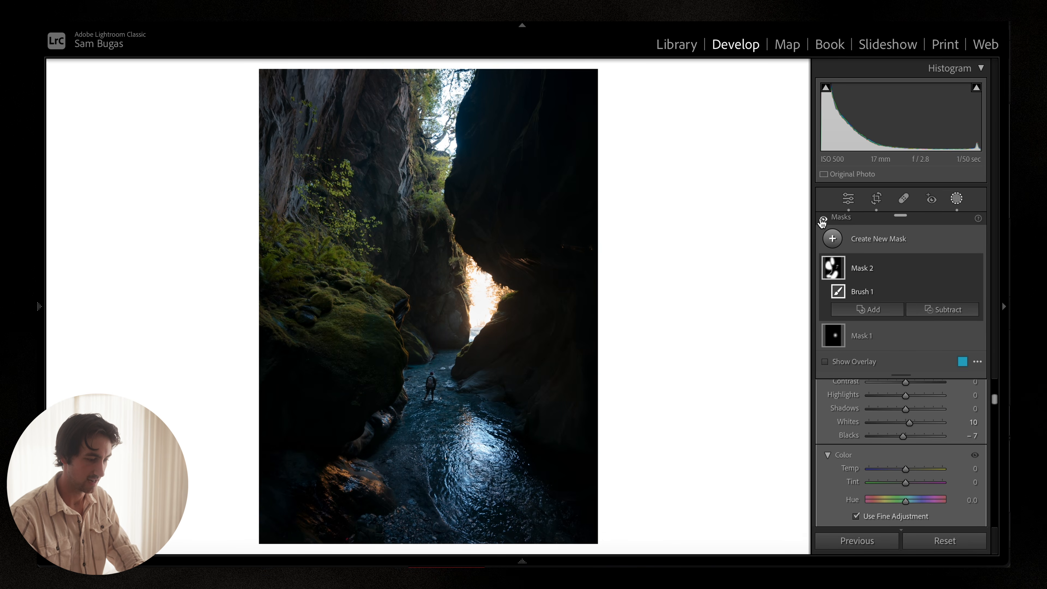
click(823, 220)
click(822, 220)
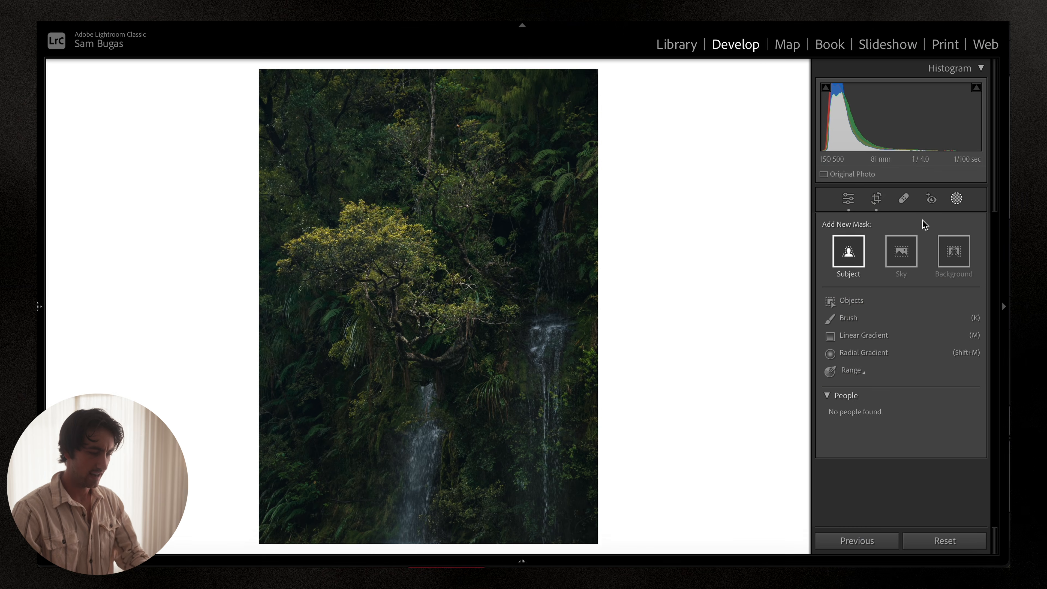
click(848, 318)
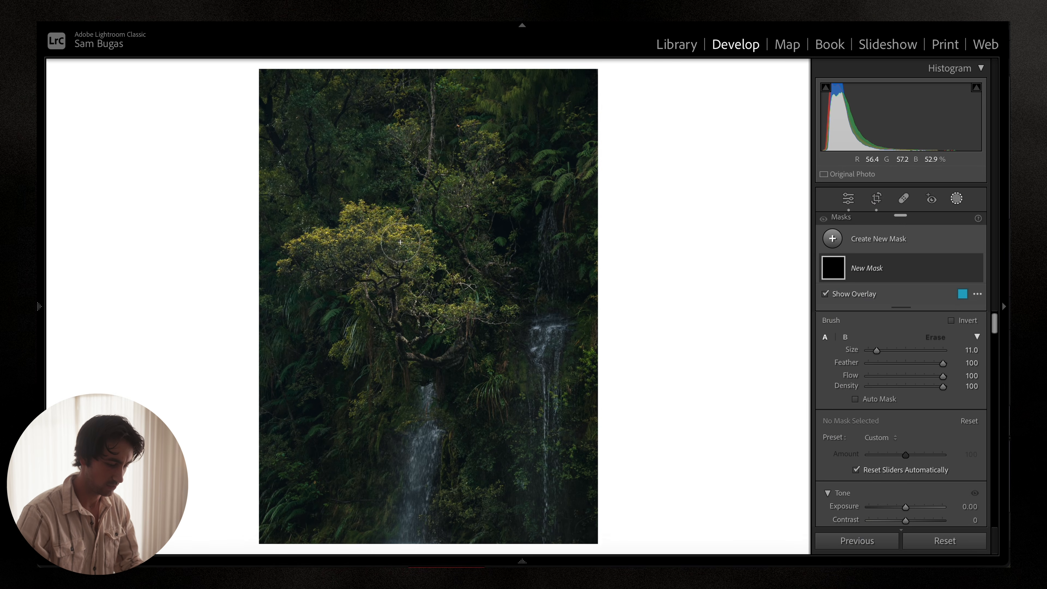
scroll(400, 242, down, 8)
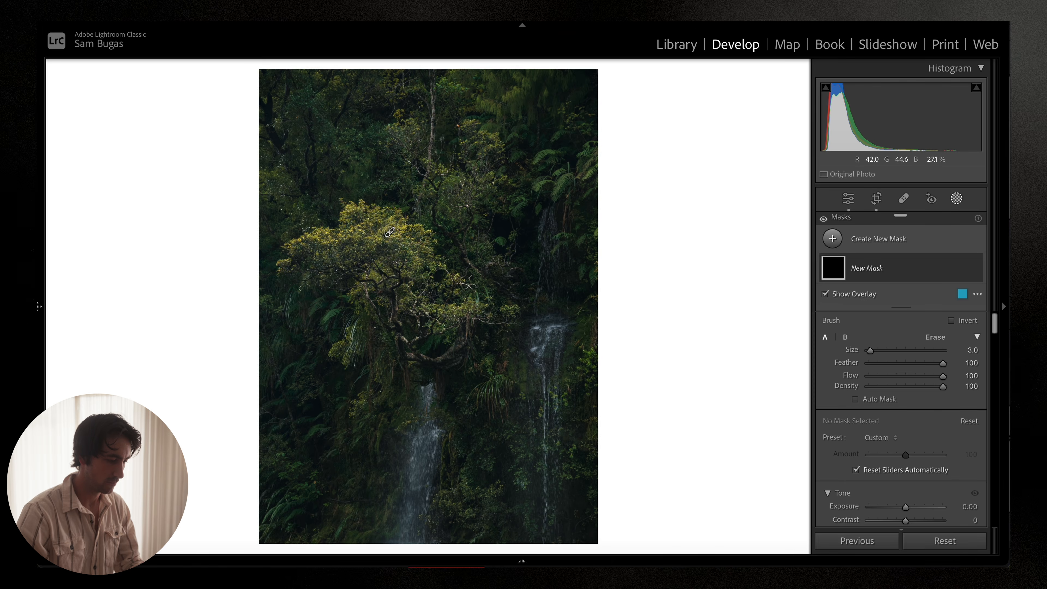
mouse_move(390, 232)
mouse_down()
mouse_move(365, 237)
mouse_move(379, 215)
mouse_up()
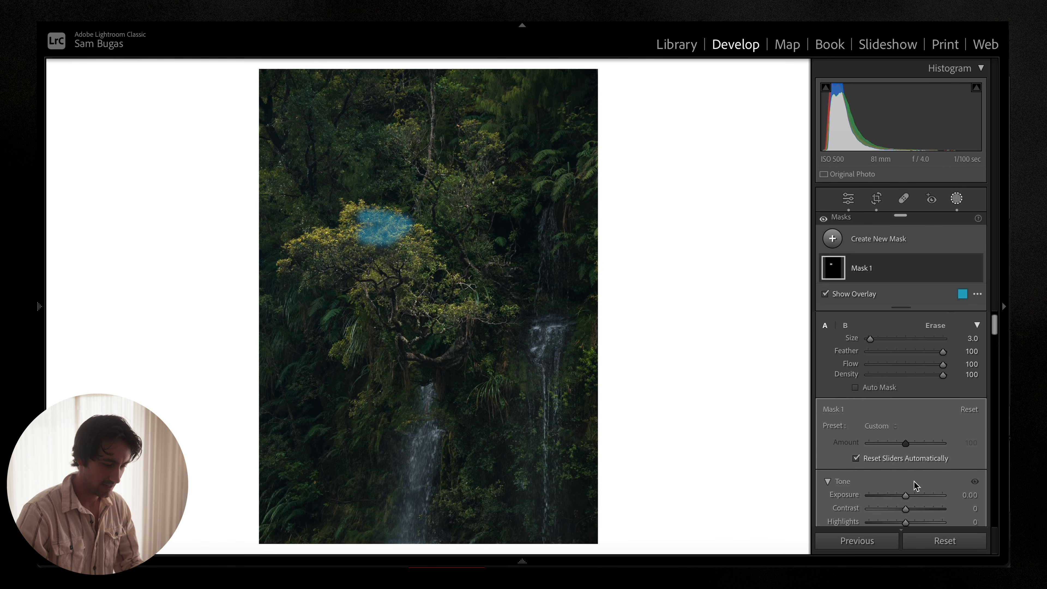
scroll(915, 486, down, 2)
drag(905, 448, 907, 448)
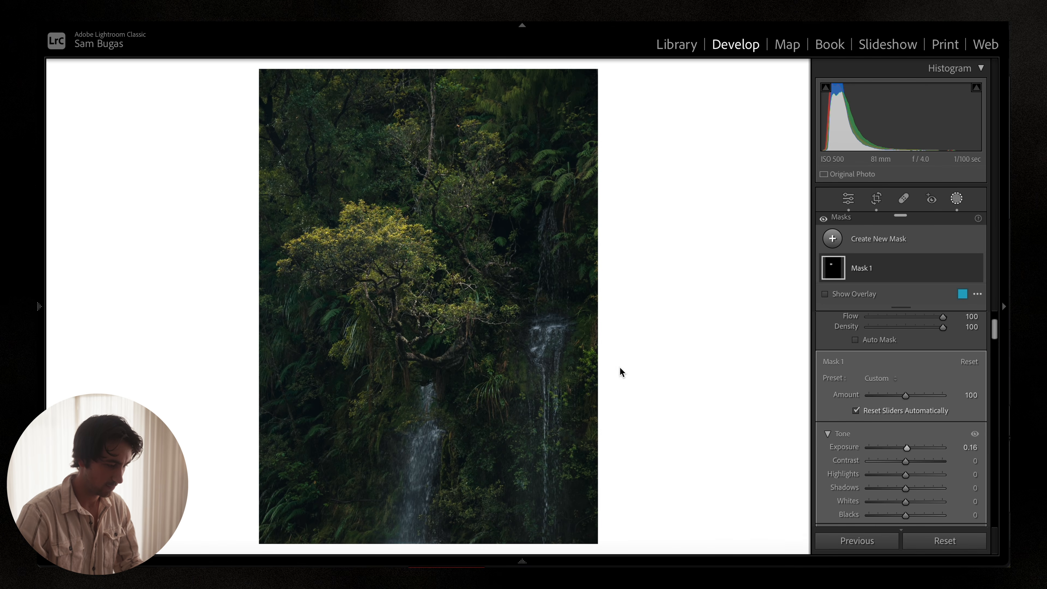
drag(318, 242, 351, 211)
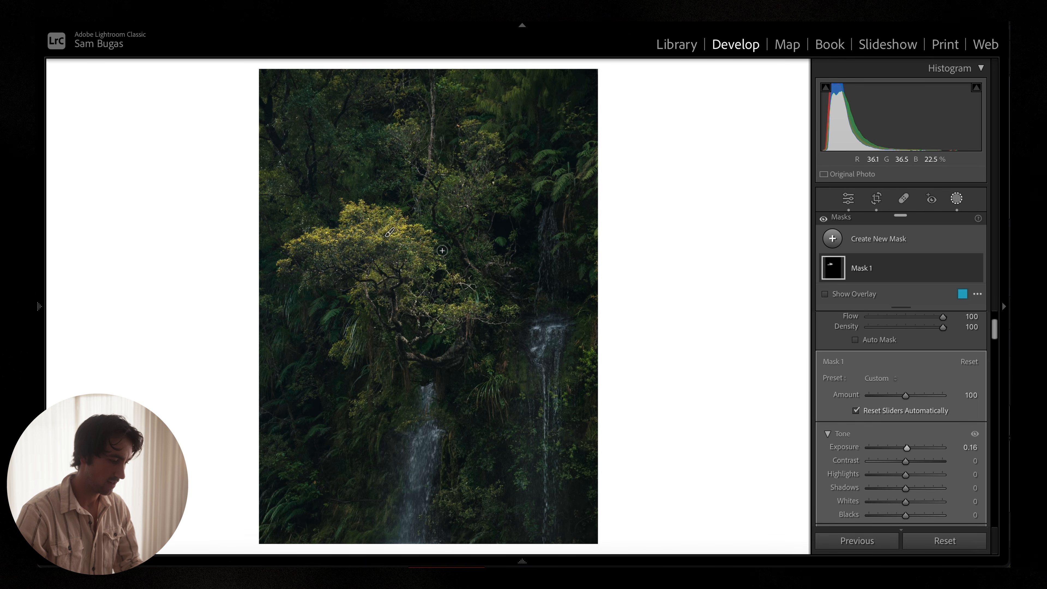
Step: Create a new Brush mask with size 12 and paint over the yellow tree crown
mouse_move(880, 286)
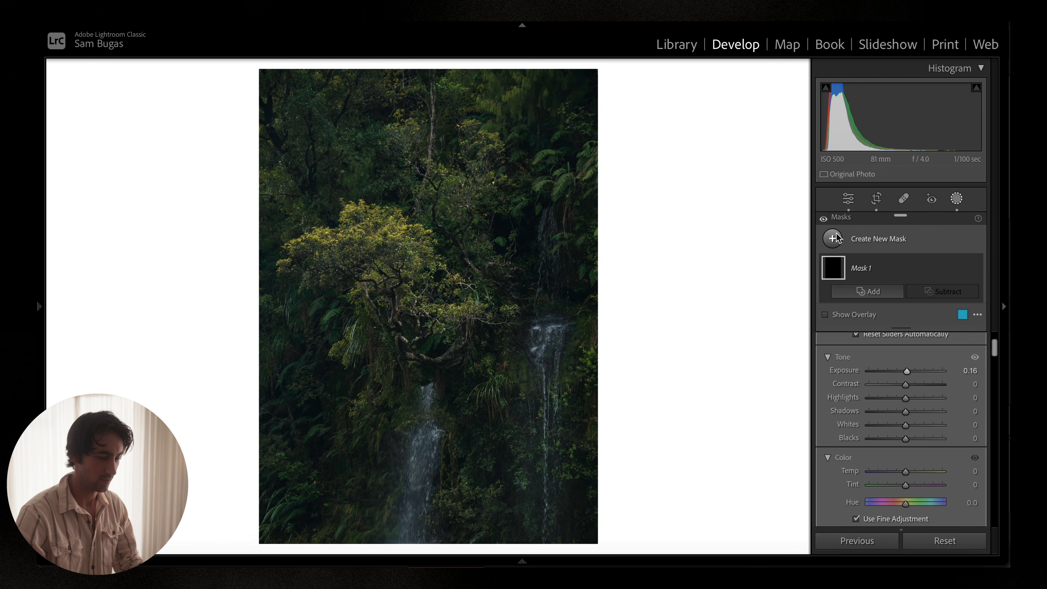
click(833, 238)
click(864, 356)
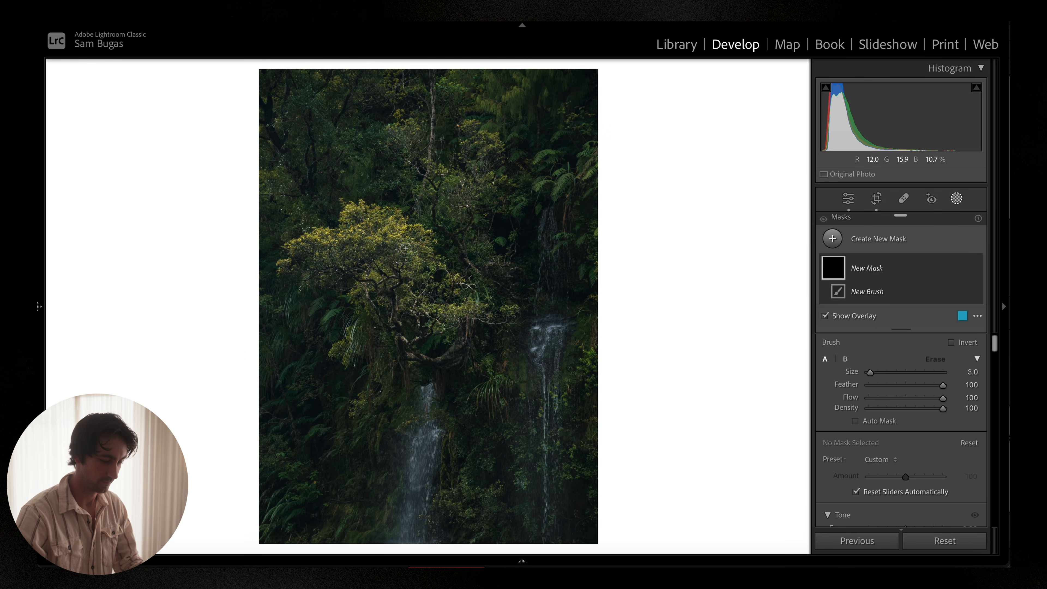
scroll(406, 249, up, 7)
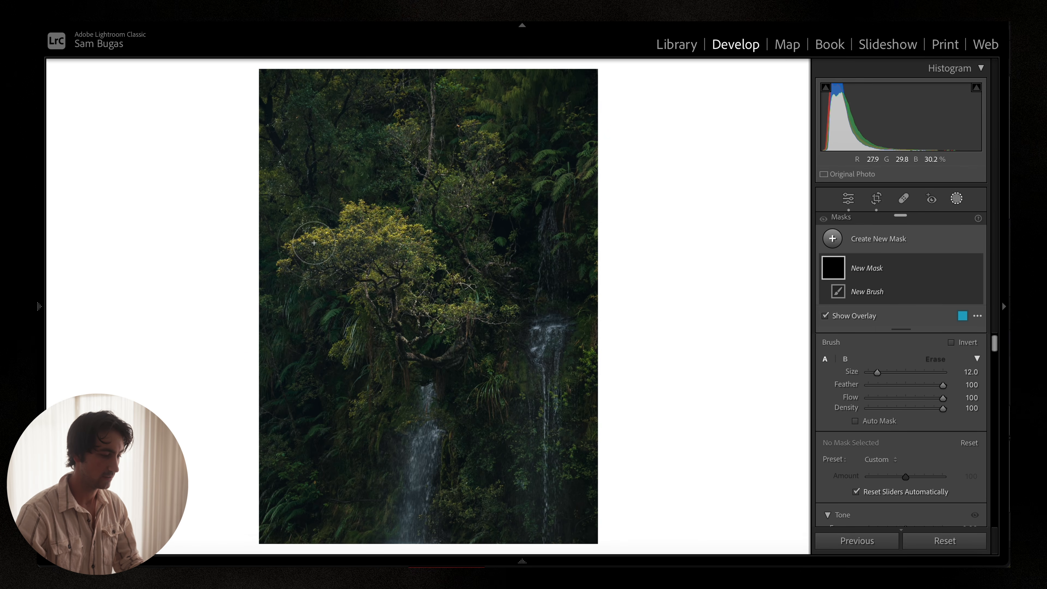
mouse_move(287, 258)
mouse_down()
mouse_move(359, 240)
mouse_move(360, 230)
mouse_move(407, 263)
mouse_move(375, 301)
mouse_move(443, 315)
mouse_move(453, 295)
mouse_up()
drag(405, 250, 348, 221)
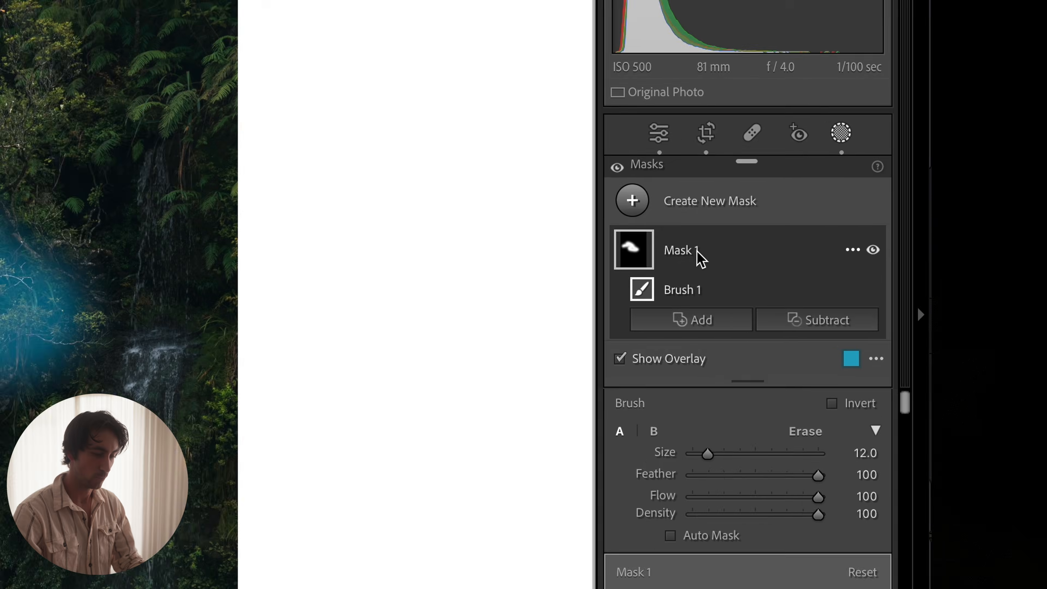
Step: Intersect Mask 1 with a Luminance Range sampled on the lit leaves and narrowed to 74/89
right_click(872, 271)
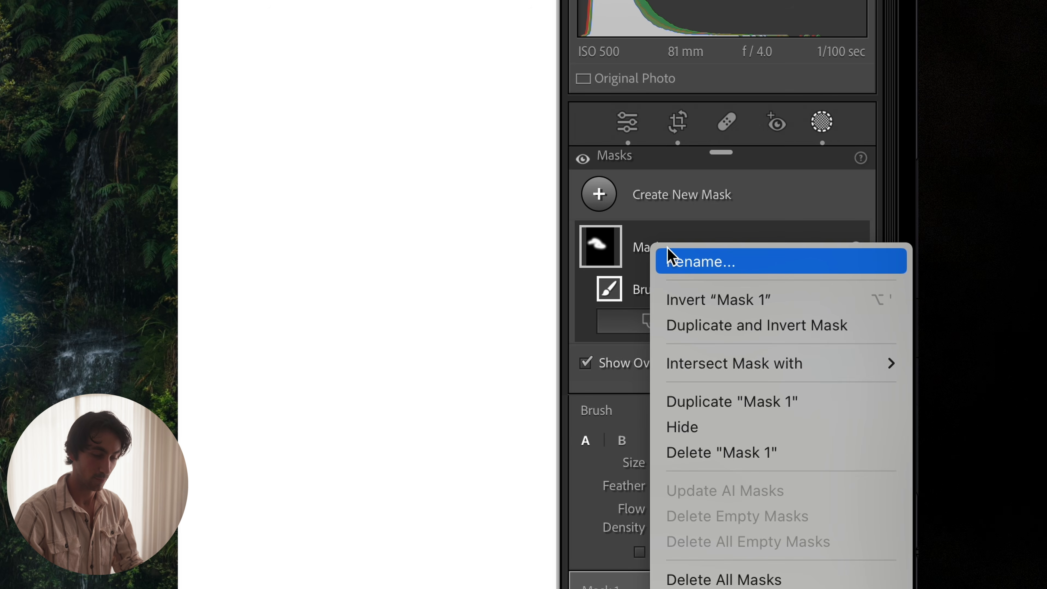
mouse_move(778, 368)
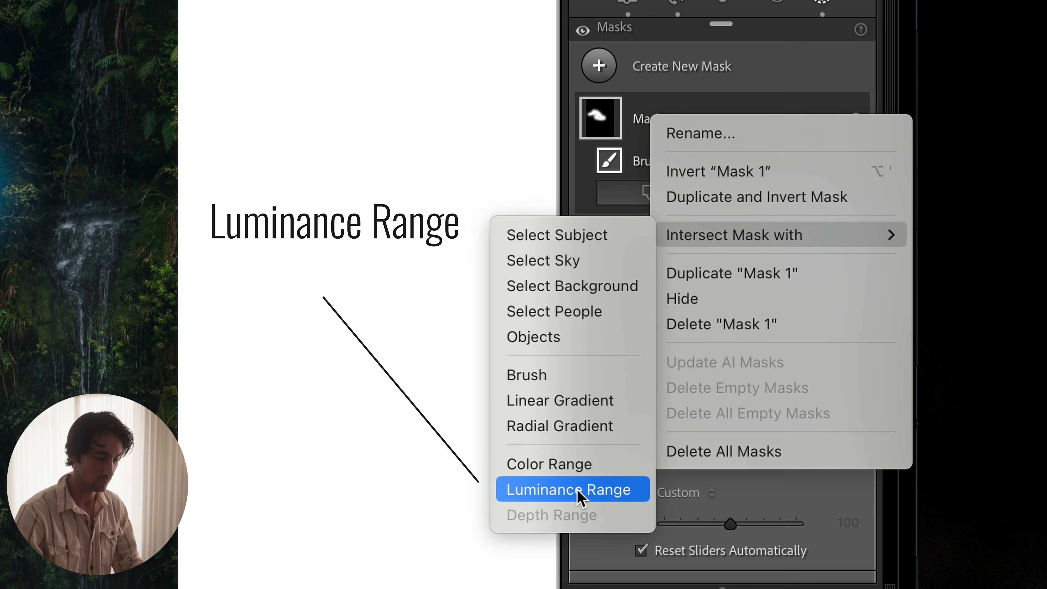
click(578, 491)
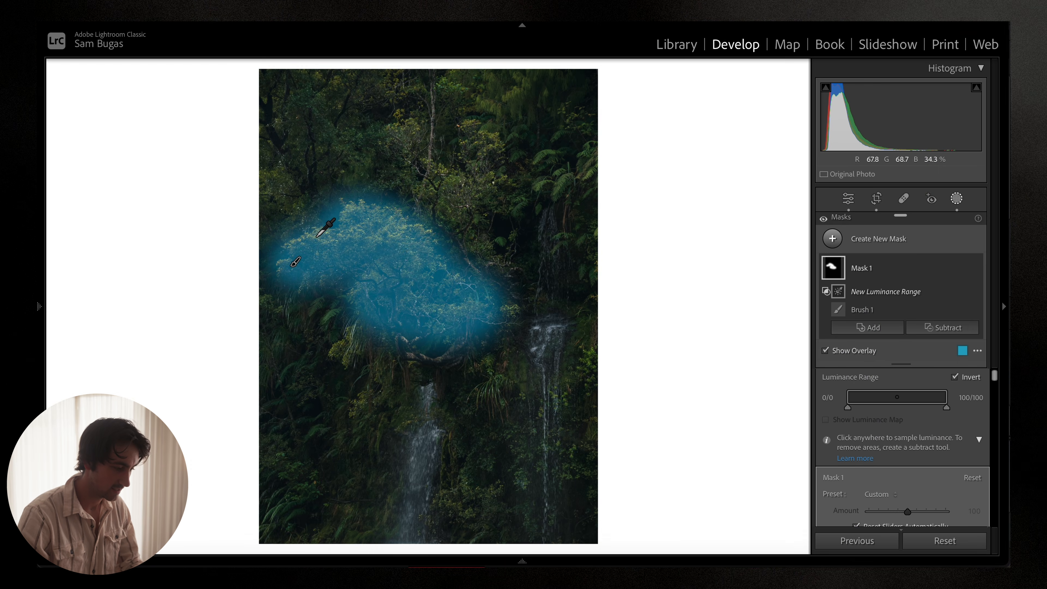
click(315, 237)
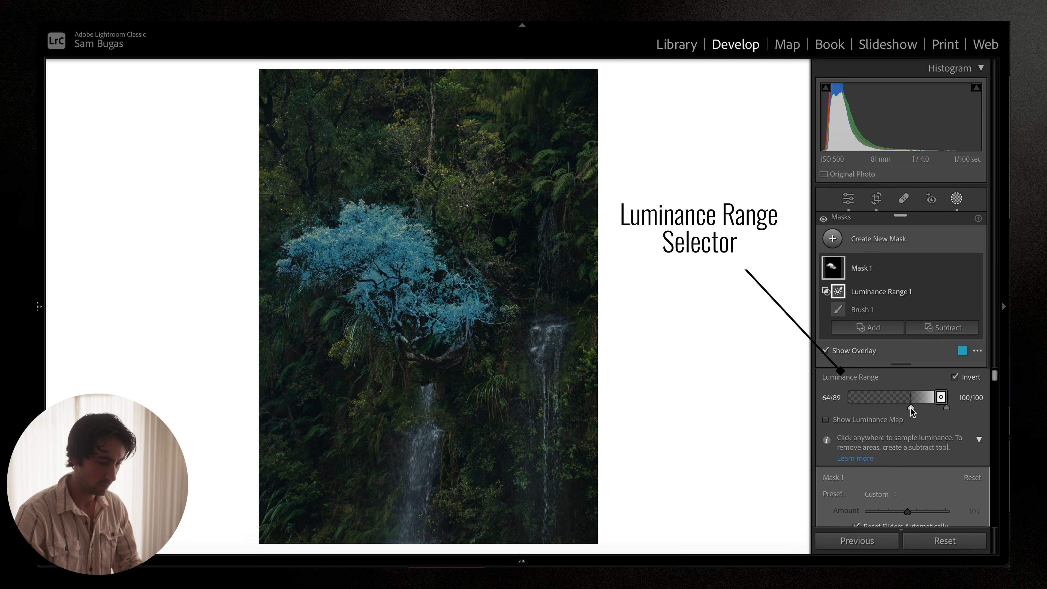
drag(912, 410, 921, 410)
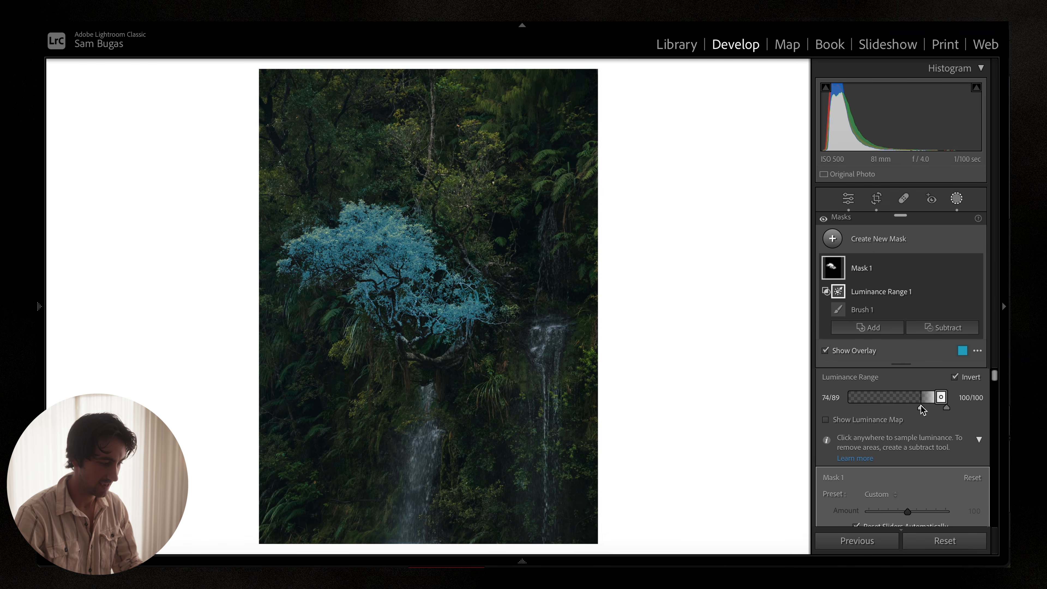
Step: Hide the mask overlay and set the tree mask's Whites to 9
scroll(891, 423, down, 5)
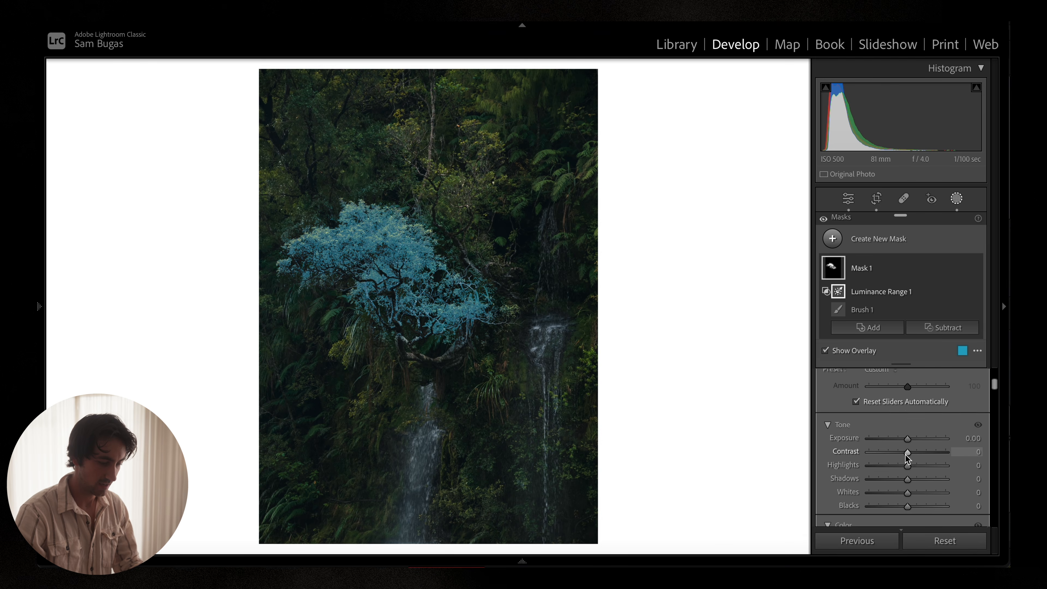
key(o)
drag(909, 442, 912, 422)
scroll(911, 442, down, 2)
scroll(910, 441, down, 1)
mouse_move(915, 260)
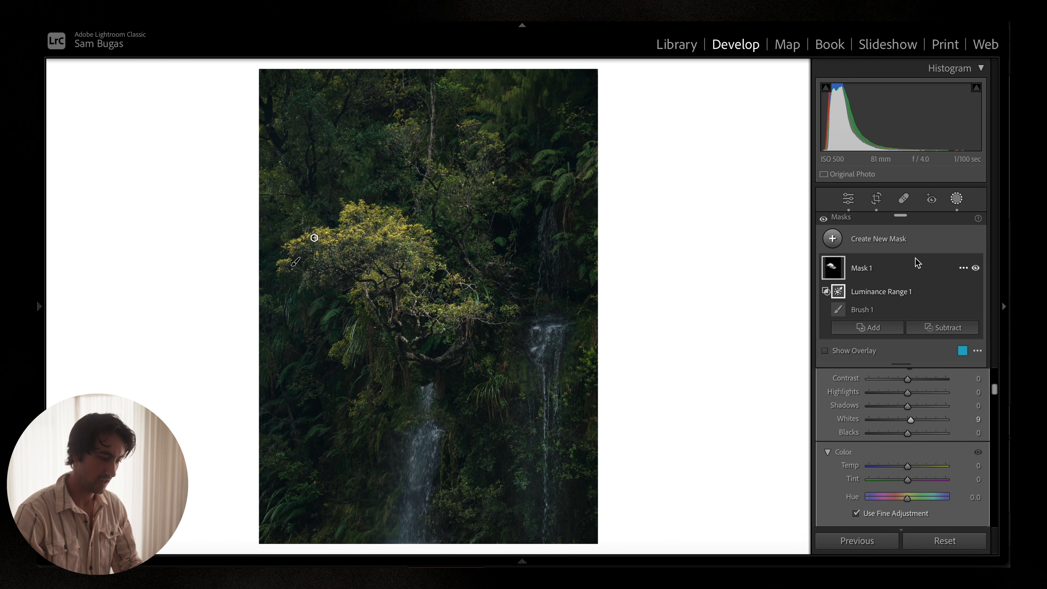
Step: Toggle Mask 1's visibility on and off to compare the tree before and after
click(977, 268)
click(977, 268)
click(977, 268)
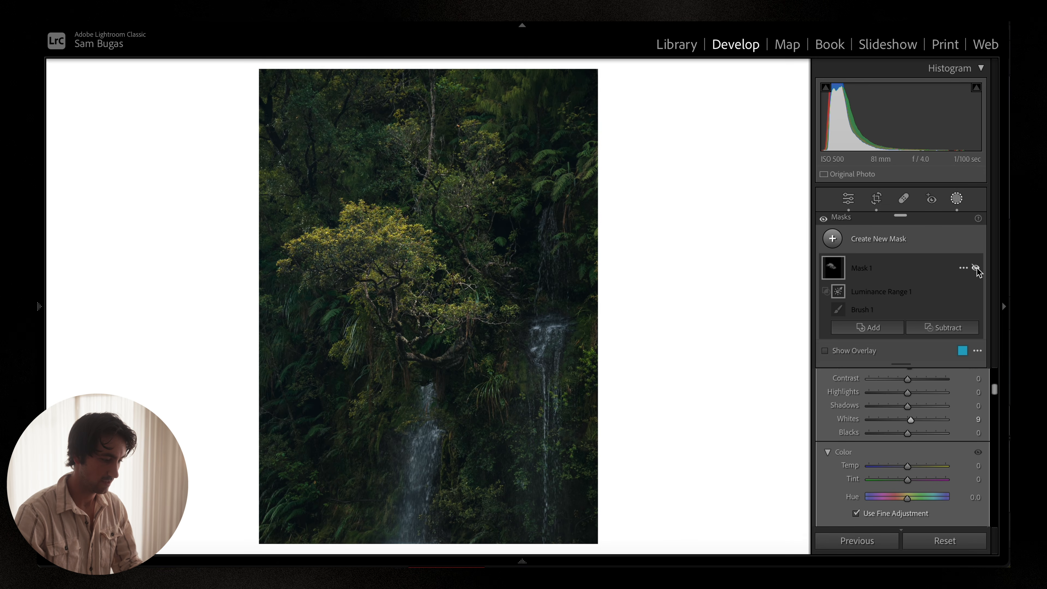
click(976, 268)
click(977, 268)
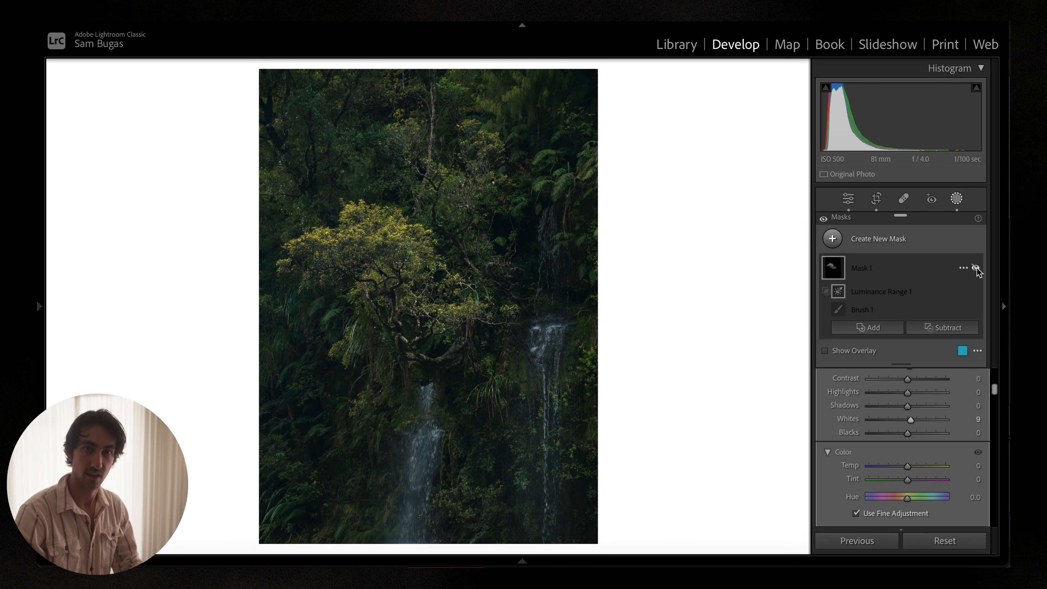
click(976, 268)
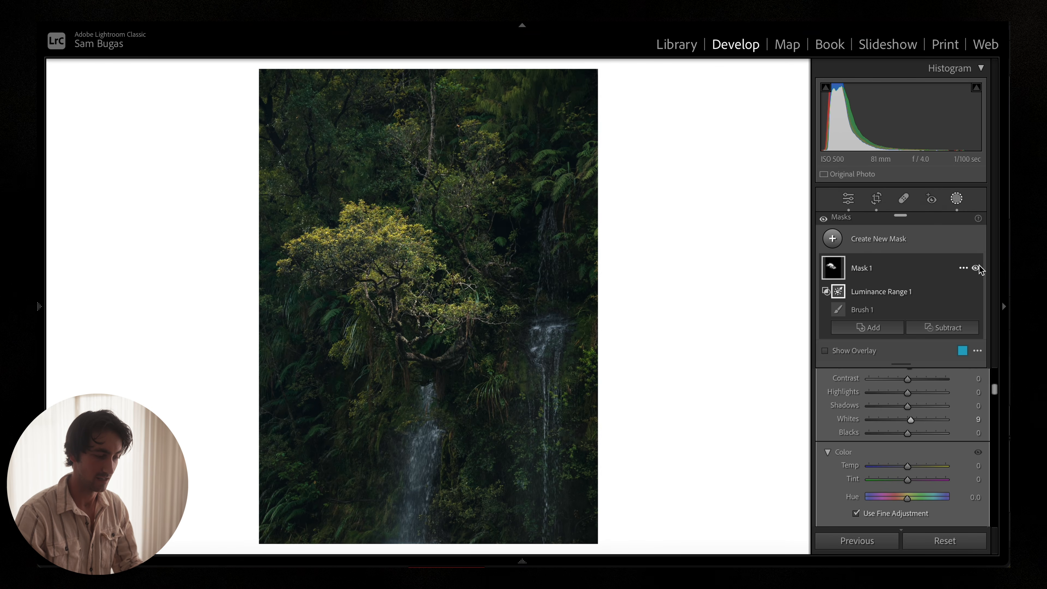
Step: Add a Radial Gradient mask drawn as a large ellipse around the yellow tree
click(821, 246)
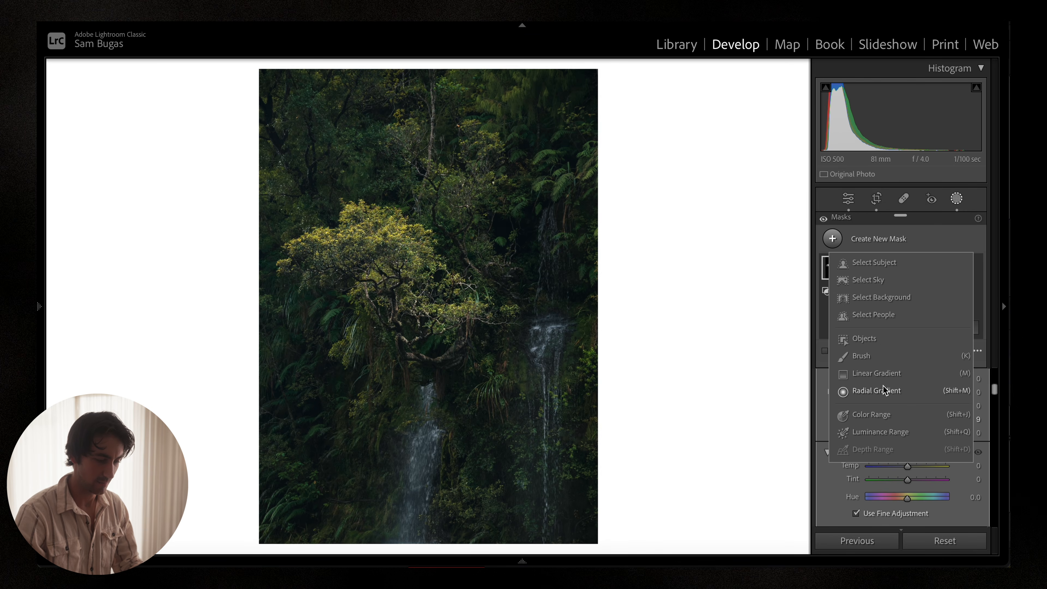
click(866, 390)
drag(406, 292, 682, 525)
mouse_move(493, 404)
mouse_down()
mouse_move(517, 404)
mouse_move(498, 405)
mouse_up()
scroll(940, 419, up, 5)
scroll(932, 437, down, 3)
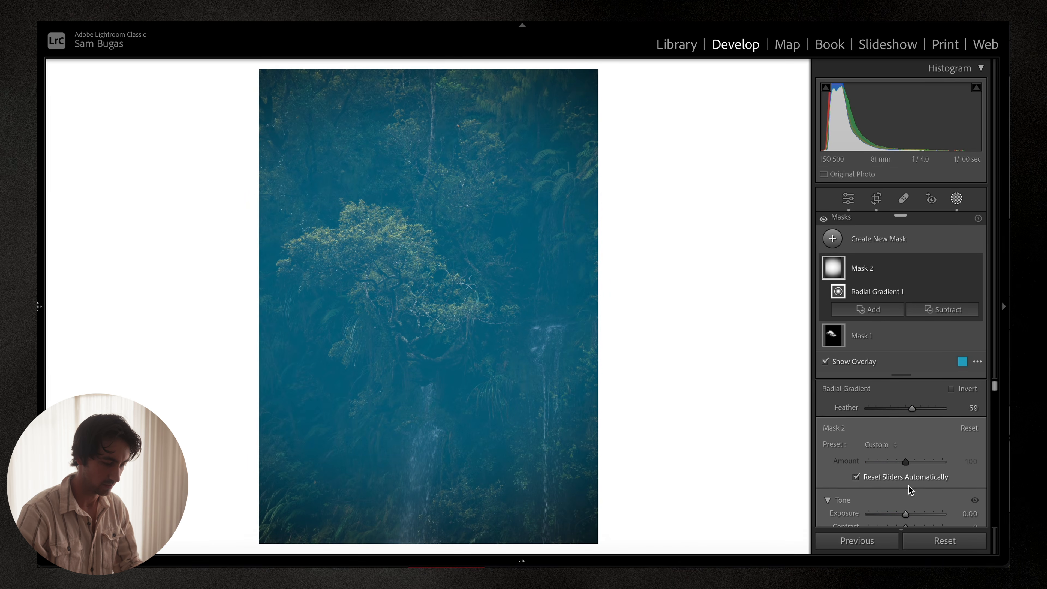
Step: Set the radial gradient's Exposure to 0.50 and pull its ellipse's lower edge up toward the tree
click(905, 450)
key(o)
drag(905, 449, 910, 449)
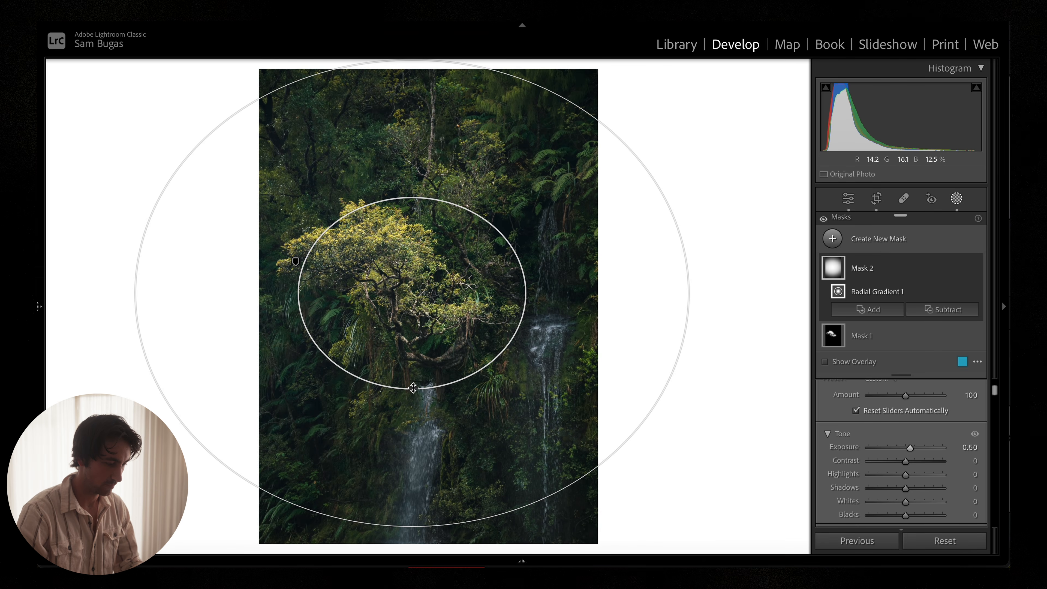
drag(408, 390, 412, 342)
Step: Exit masking and toggle the before/after view to compare the waterfall photo
key(shift+w)
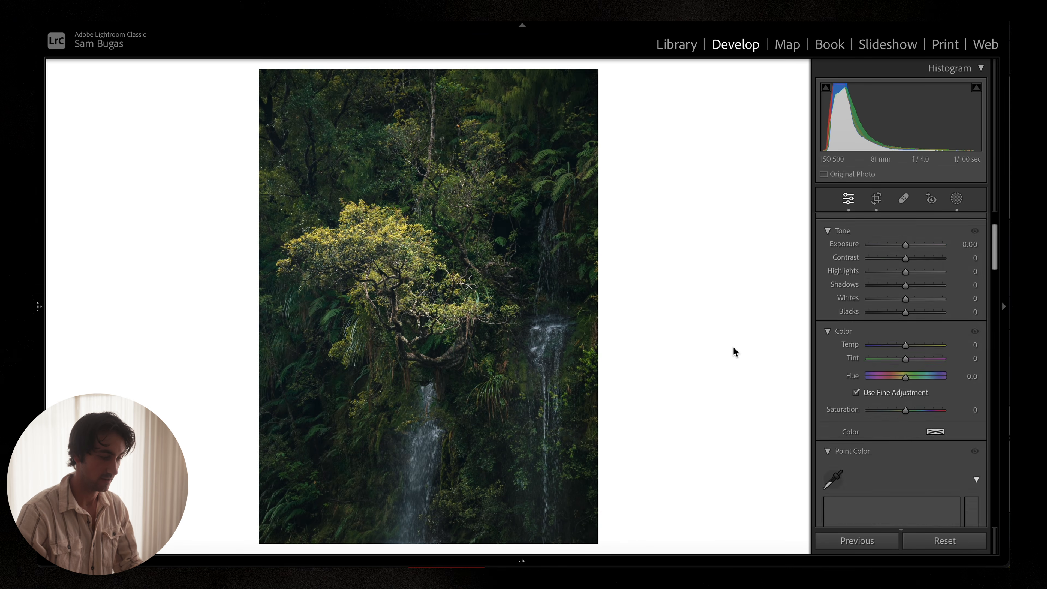
key(backslash)
key(backslash)
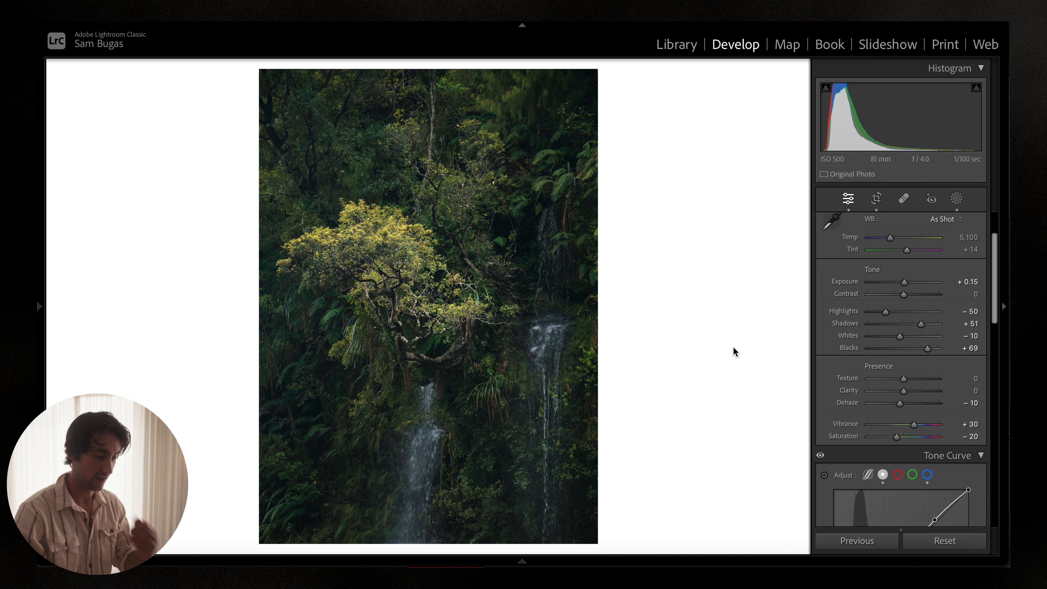